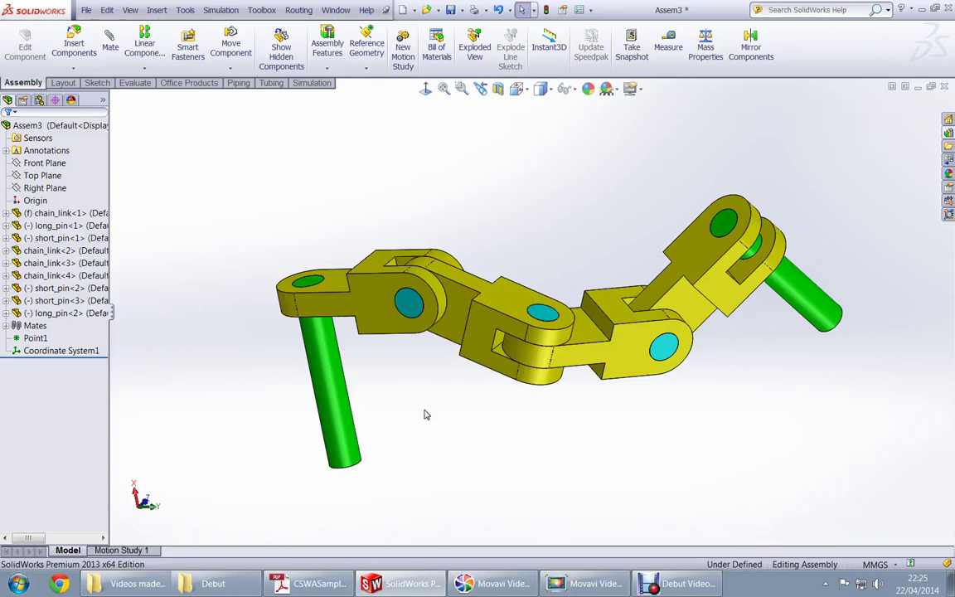
Fit the chain assembly in view and check its current mass properties.
{"action": "key", "text": "z"}
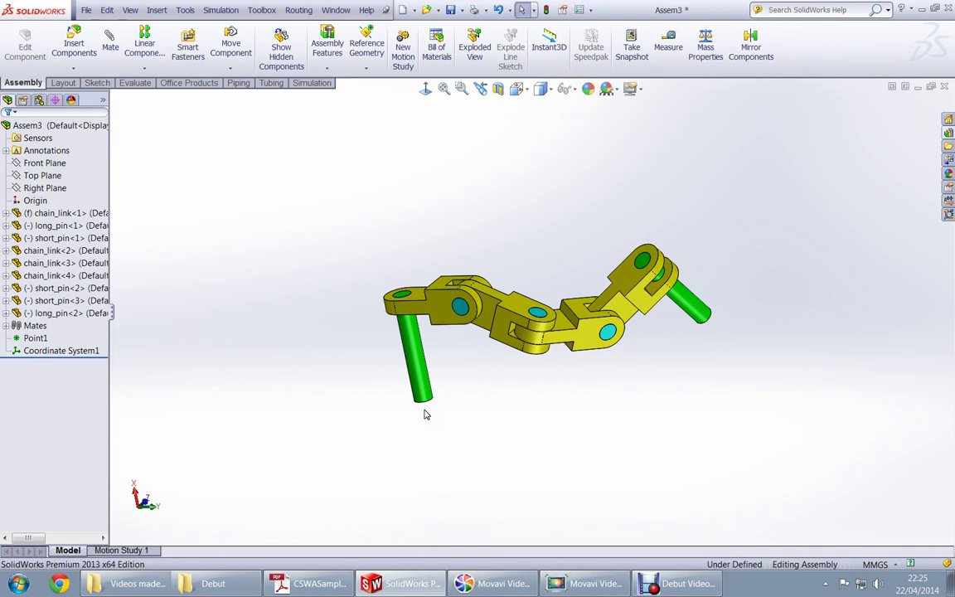
{"action": "scroll", "coordinate": [560, 282], "scroll_direction": "down", "scroll_amount": 2}
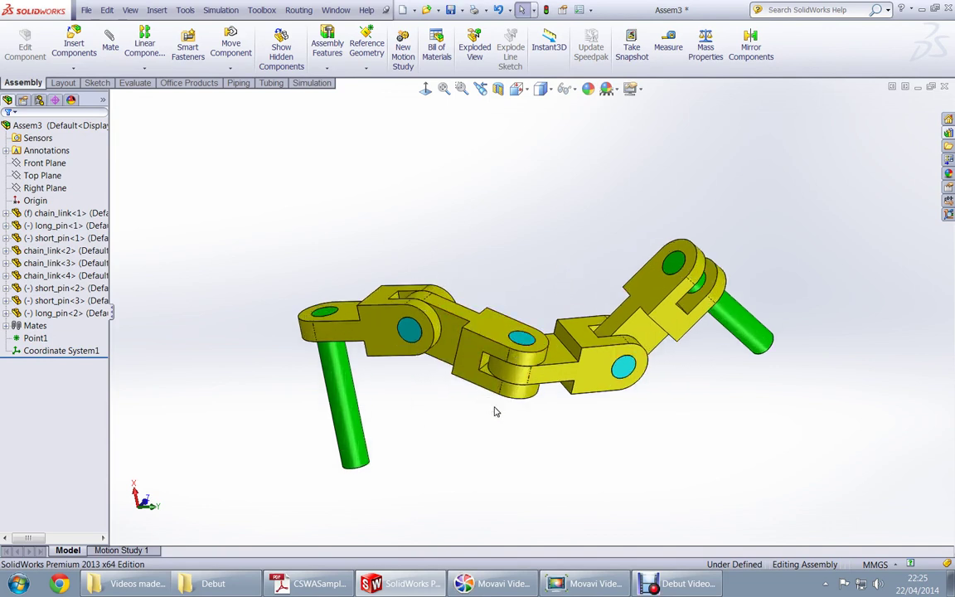
{"action": "left_click", "coordinate": [710, 59]}
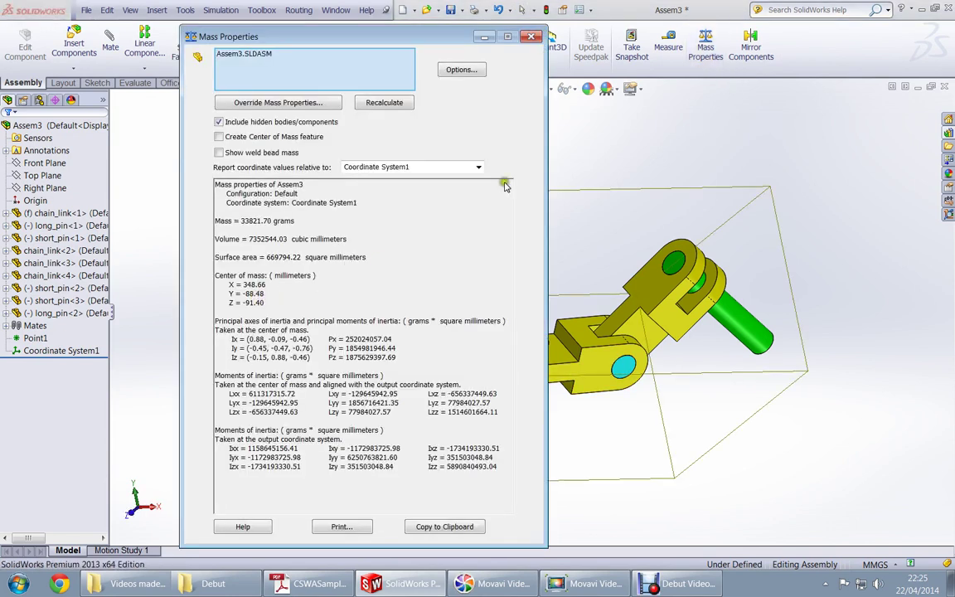
{"action": "left_click", "coordinate": [484, 37]}
Look through the exam PDF for question 8's required mate angles.
{"action": "key", "text": "alt+Tab"}
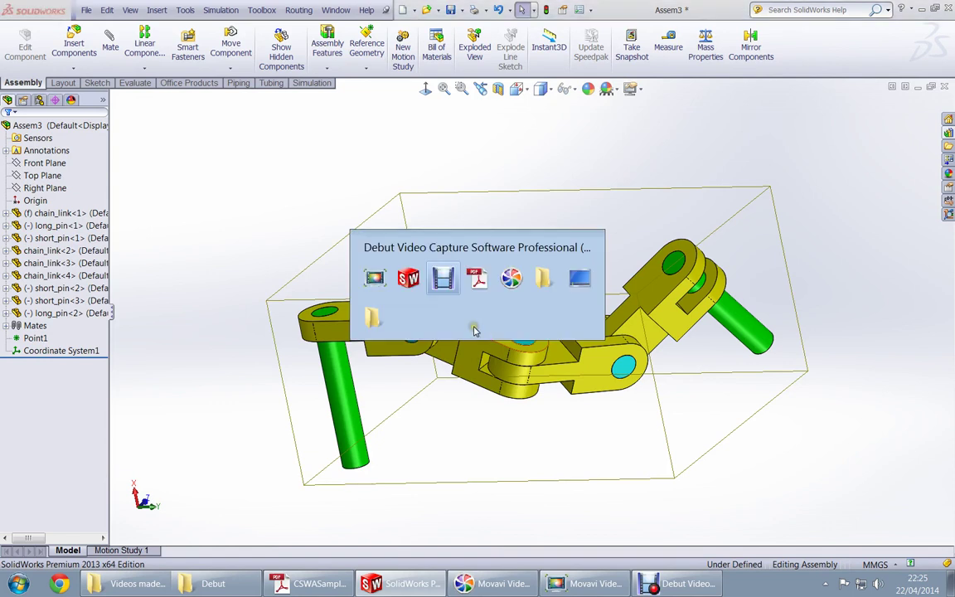
{"action": "key", "text": "Tab"}
{"action": "scroll", "coordinate": [421, 374], "scroll_direction": "up", "scroll_amount": 1}
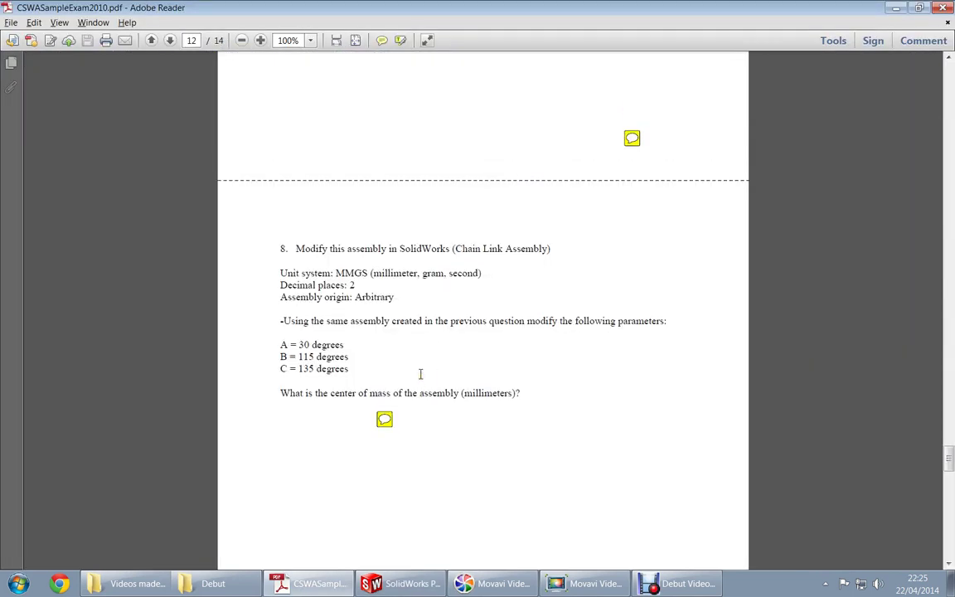
{"action": "scroll", "coordinate": [421, 374], "scroll_direction": "up", "scroll_amount": 5}
{"action": "scroll", "coordinate": [421, 374], "scroll_direction": "up", "scroll_amount": 4}
{"action": "scroll", "coordinate": [420, 374], "scroll_direction": "up", "scroll_amount": 5}
{"action": "scroll", "coordinate": [420, 374], "scroll_direction": "up", "scroll_amount": 5}
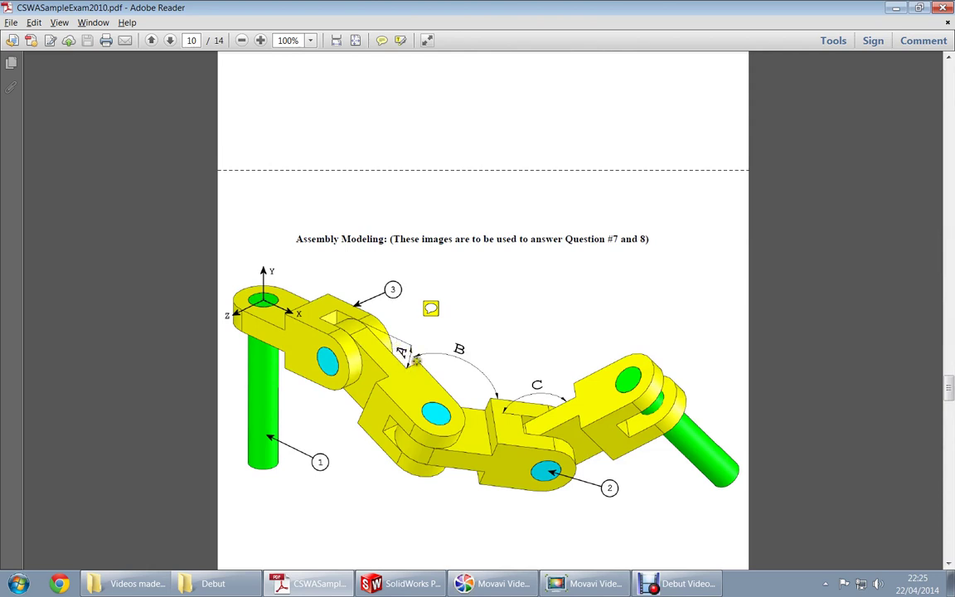
{"action": "scroll", "coordinate": [473, 385], "scroll_direction": "down", "scroll_amount": 5}
{"action": "scroll", "coordinate": [448, 414], "scroll_direction": "down", "scroll_amount": 10}
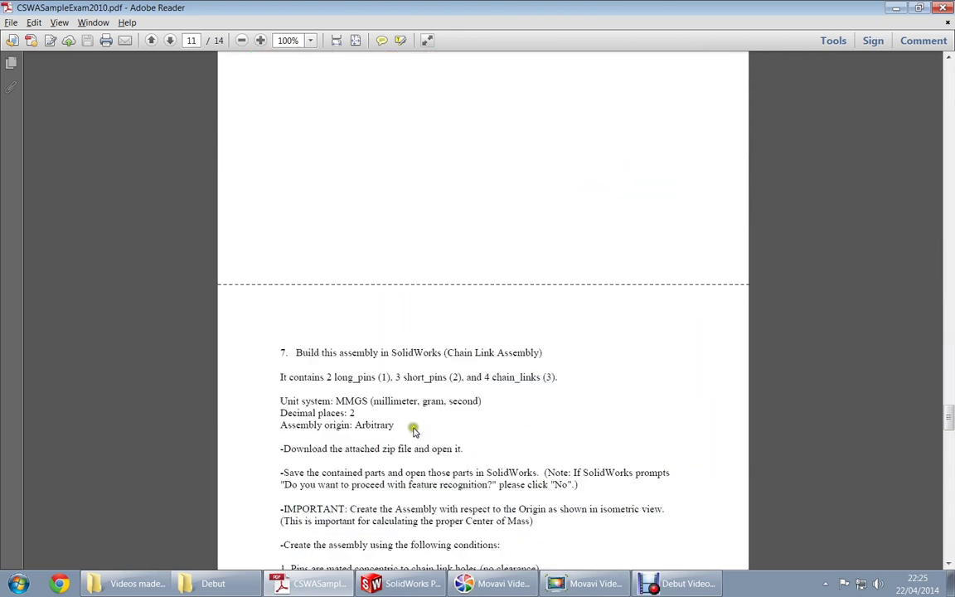
{"action": "scroll", "coordinate": [413, 430], "scroll_direction": "down", "scroll_amount": 5}
{"action": "scroll", "coordinate": [414, 427], "scroll_direction": "down", "scroll_amount": 2}
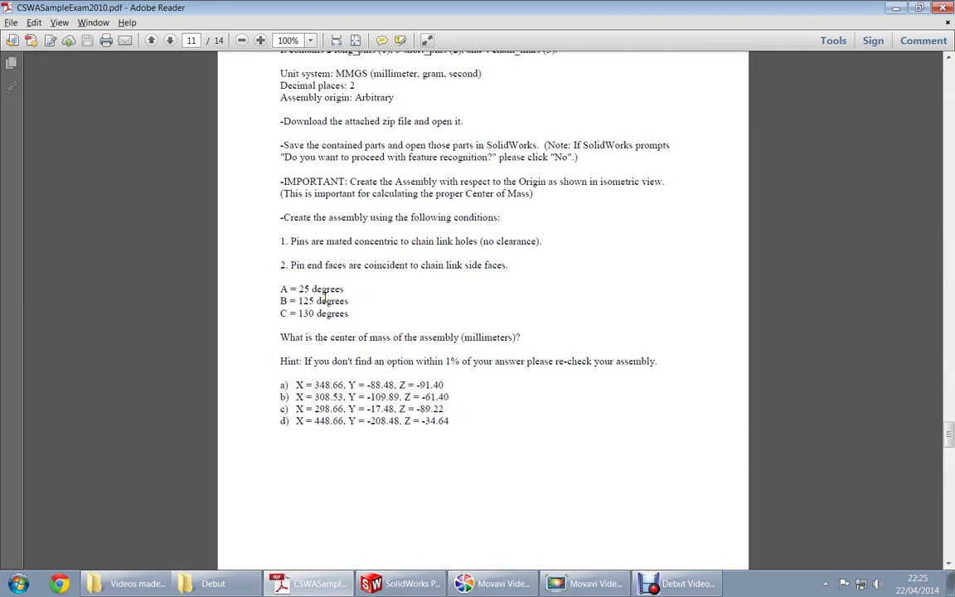
{"action": "scroll", "coordinate": [379, 376], "scroll_direction": "up", "scroll_amount": 1}
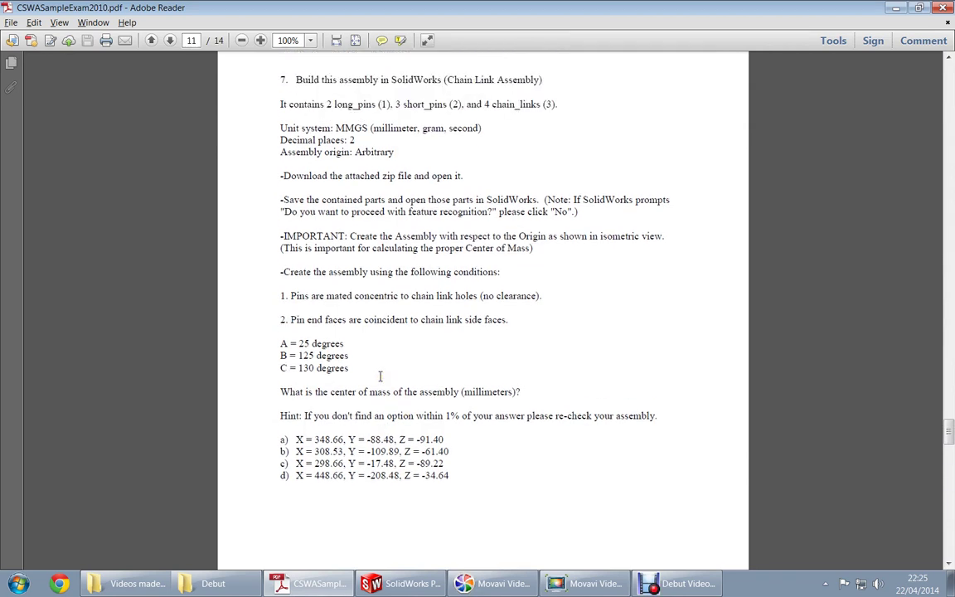
{"action": "scroll", "coordinate": [380, 376], "scroll_direction": "up", "scroll_amount": 3}
{"action": "scroll", "coordinate": [380, 377], "scroll_direction": "down", "scroll_amount": 3}
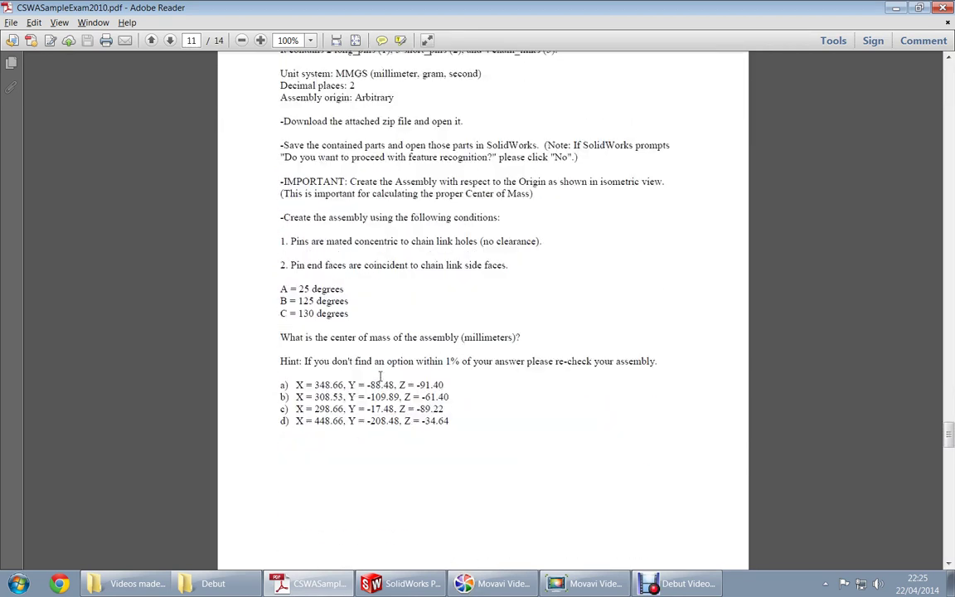
{"action": "scroll", "coordinate": [380, 376], "scroll_direction": "down", "scroll_amount": 5}
{"action": "scroll", "coordinate": [380, 376], "scroll_direction": "down", "scroll_amount": 4}
{"action": "scroll", "coordinate": [380, 376], "scroll_direction": "down", "scroll_amount": 3}
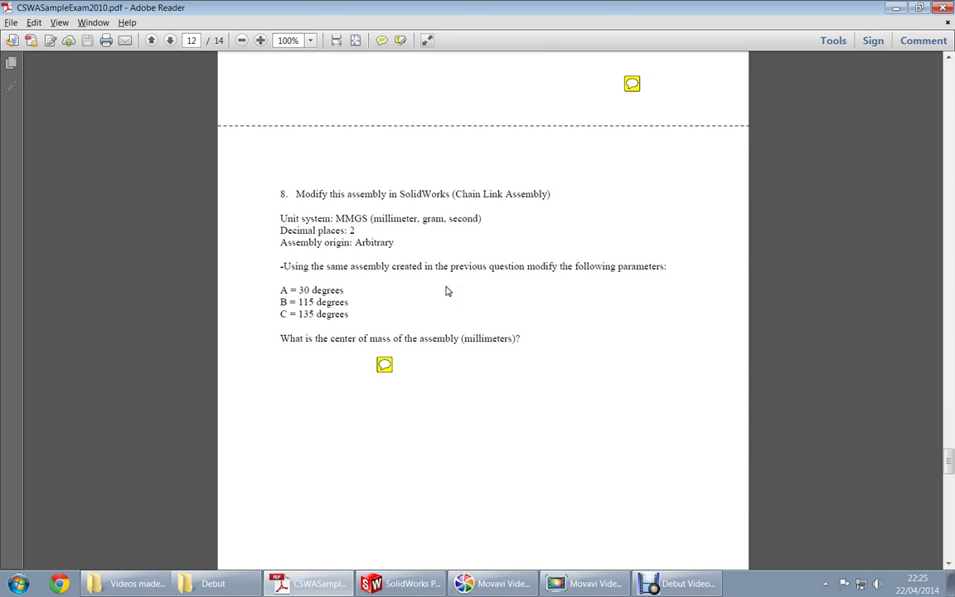
{"action": "left_click", "coordinate": [392, 305]}
{"action": "key", "text": "alt+Tab"}
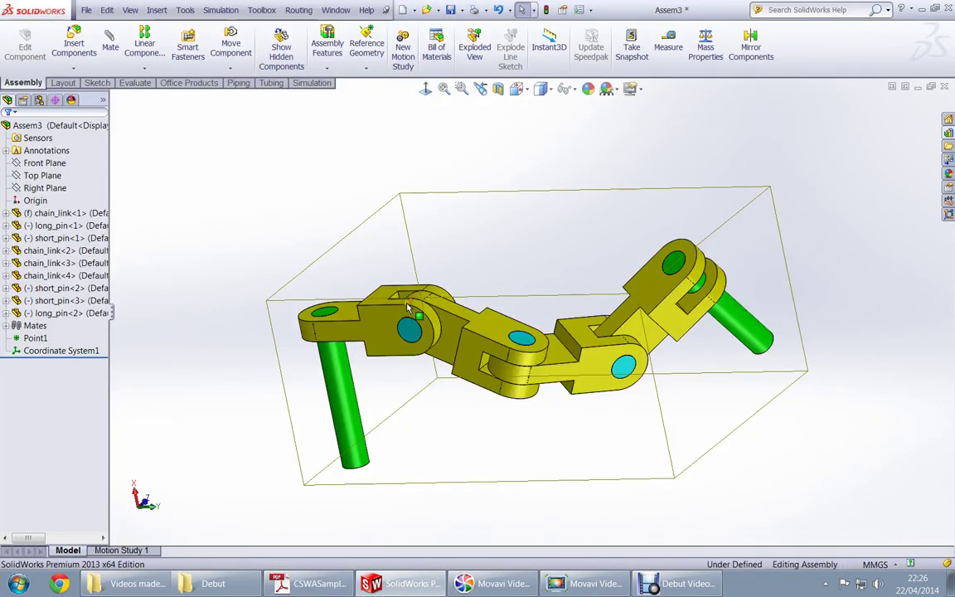
{"action": "key", "text": "alt+Tab"}
{"action": "scroll", "coordinate": [284, 308], "scroll_direction": "up", "scroll_amount": 10}
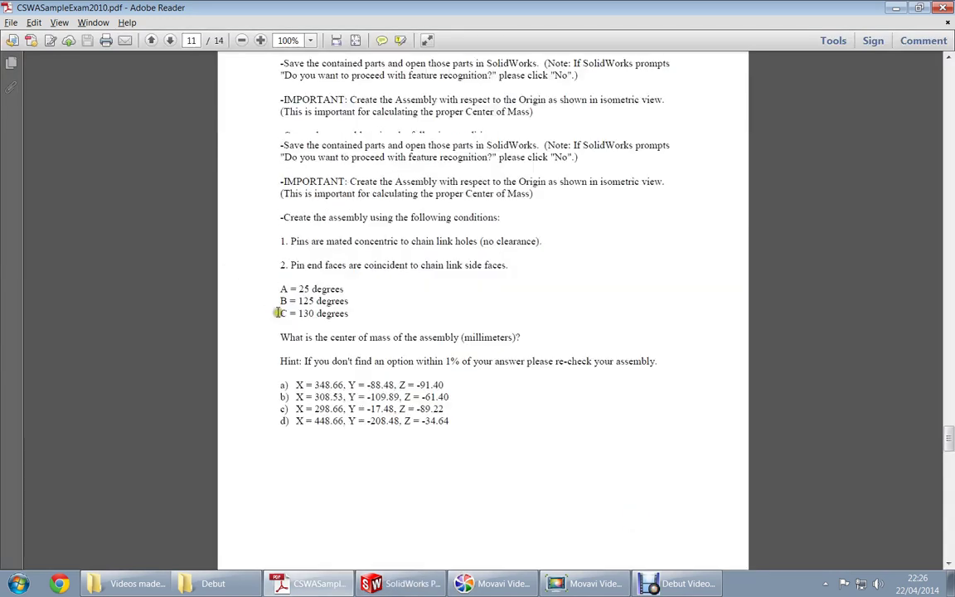
{"action": "scroll", "coordinate": [278, 315], "scroll_direction": "down", "scroll_amount": 3}
{"action": "scroll", "coordinate": [278, 315], "scroll_direction": "down", "scroll_amount": 5}
{"action": "scroll", "coordinate": [279, 320], "scroll_direction": "up", "scroll_amount": 1}
{"action": "scroll", "coordinate": [281, 322], "scroll_direction": "up", "scroll_amount": 10}
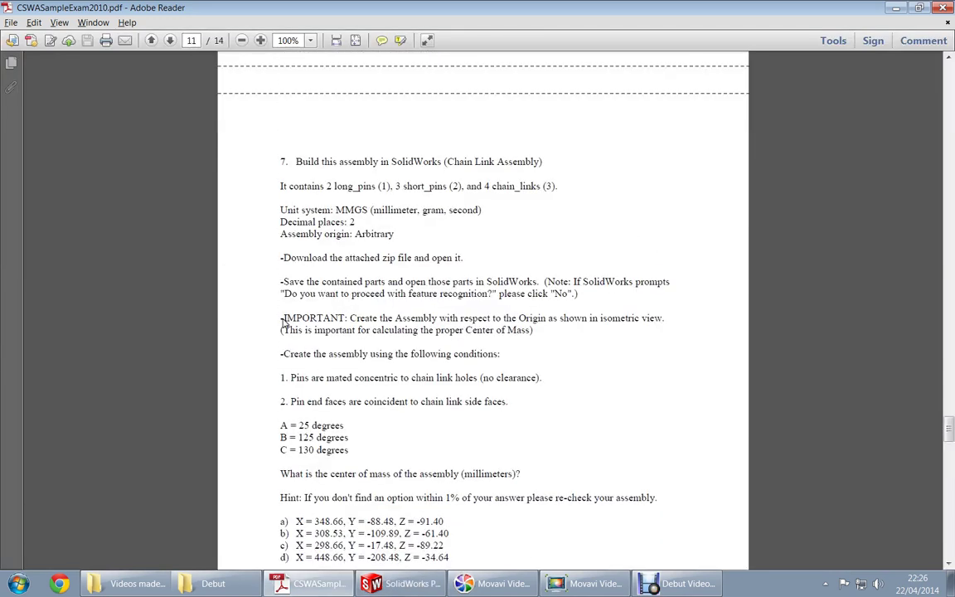
{"action": "scroll", "coordinate": [282, 322], "scroll_direction": "up", "scroll_amount": 10}
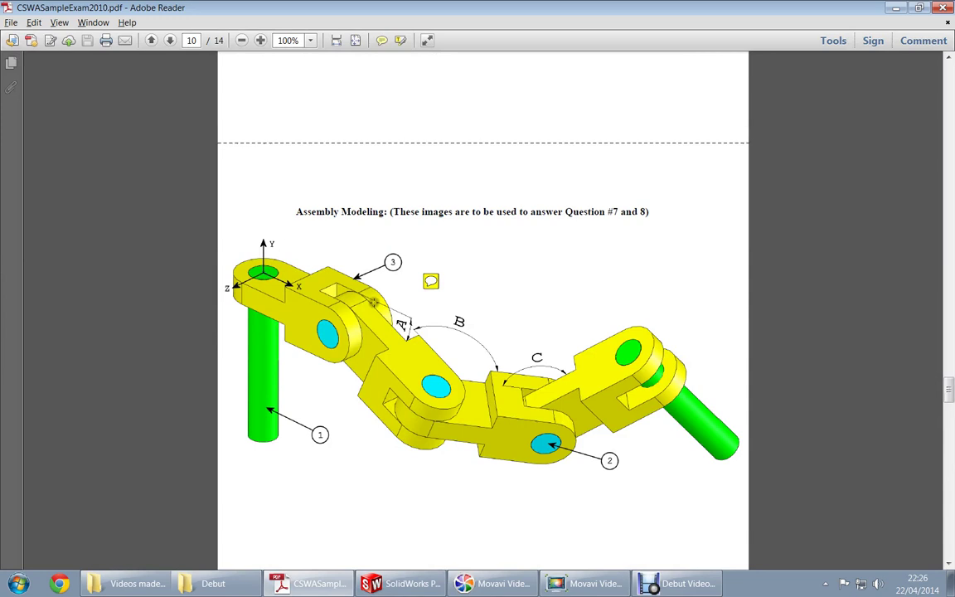
Change the Angle1 mate between the chain links from 25 to 30 degrees.
{"action": "key", "text": "alt+Tab"}
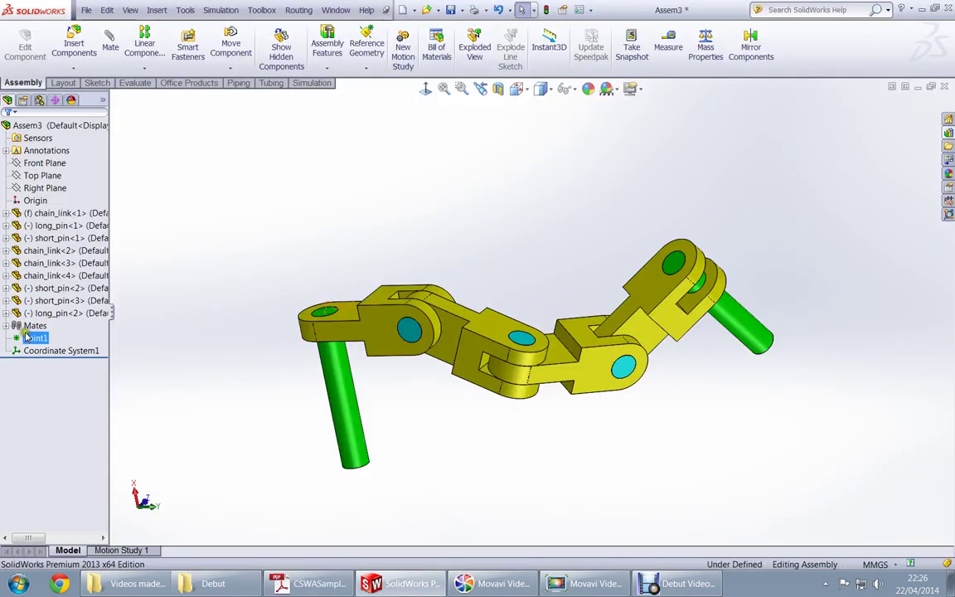
{"action": "double_click", "coordinate": [30, 326]}
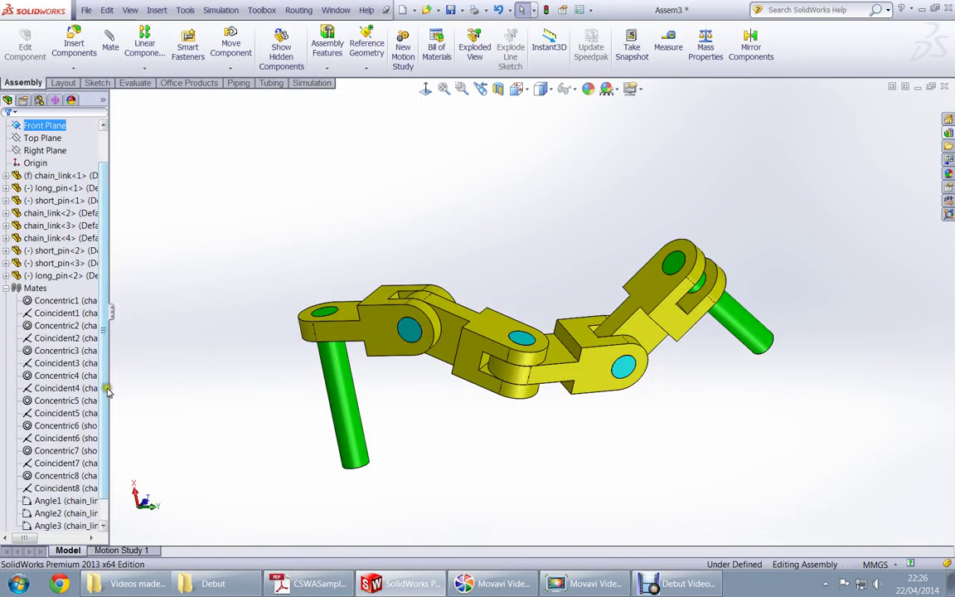
{"action": "left_click_drag", "start_coordinate": [107, 387], "coordinate": [138, 388]}
{"action": "scroll", "coordinate": [128, 455], "scroll_direction": "down", "scroll_amount": 1}
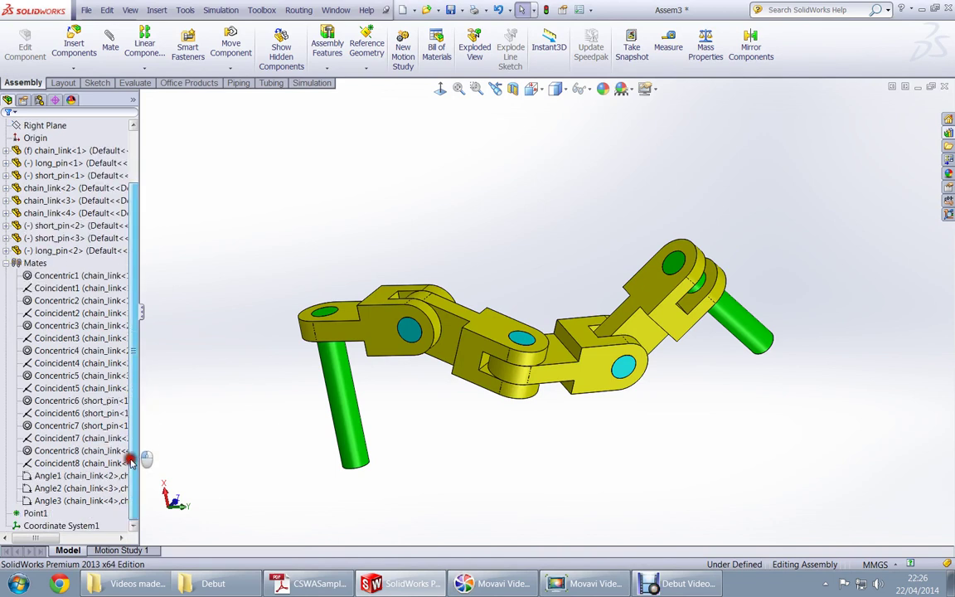
{"action": "left_click", "coordinate": [85, 489]}
{"action": "left_click", "coordinate": [61, 476]}
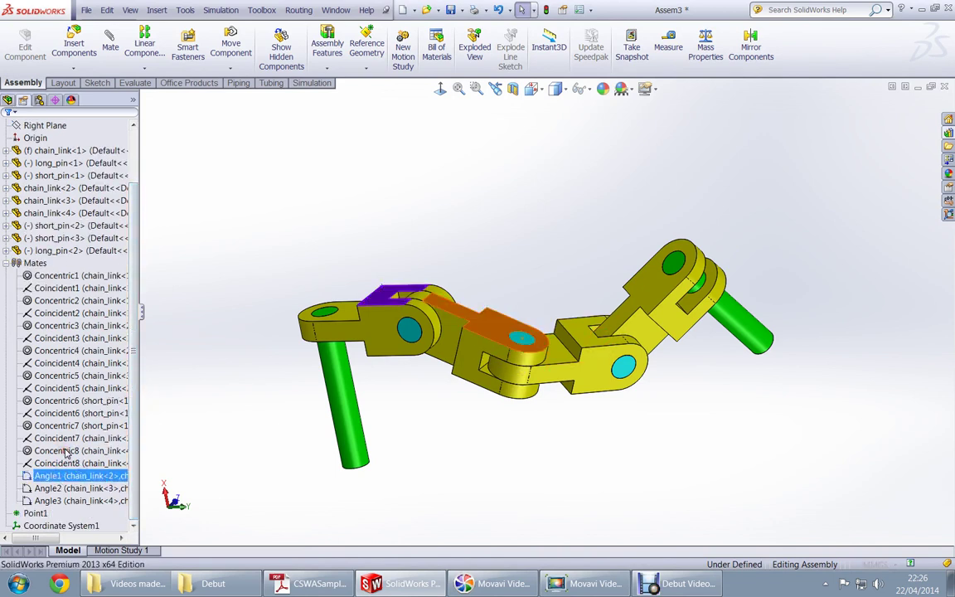
{"action": "left_click", "coordinate": [65, 453]}
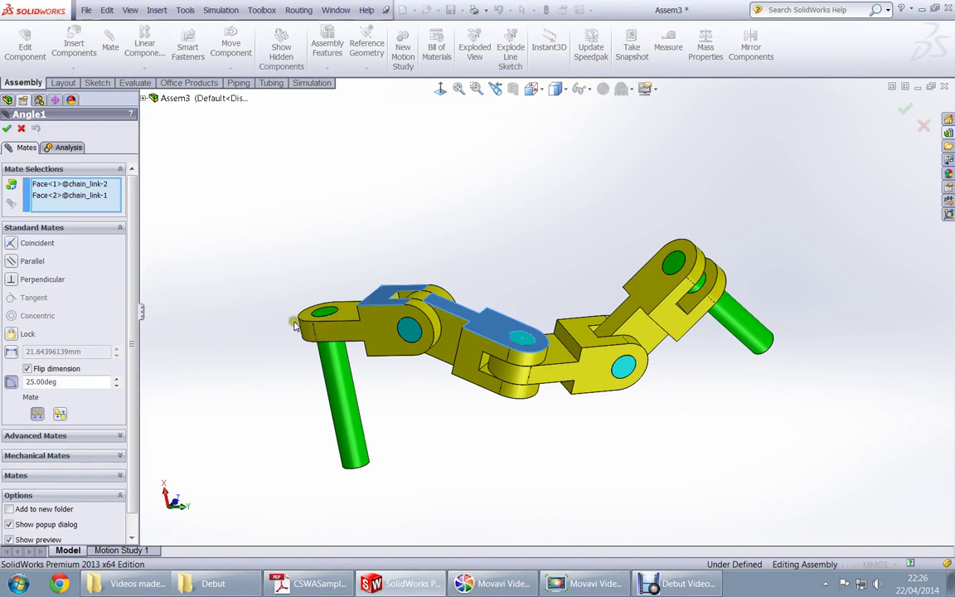
{"action": "double_click", "coordinate": [50, 381]}
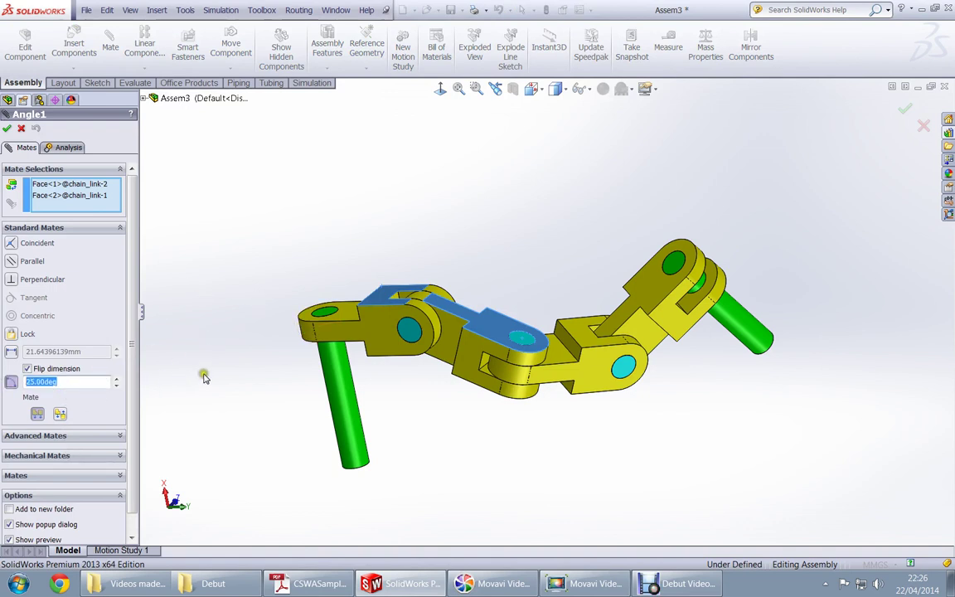
{"action": "type", "text": "30"}
{"action": "key", "text": "Return"}
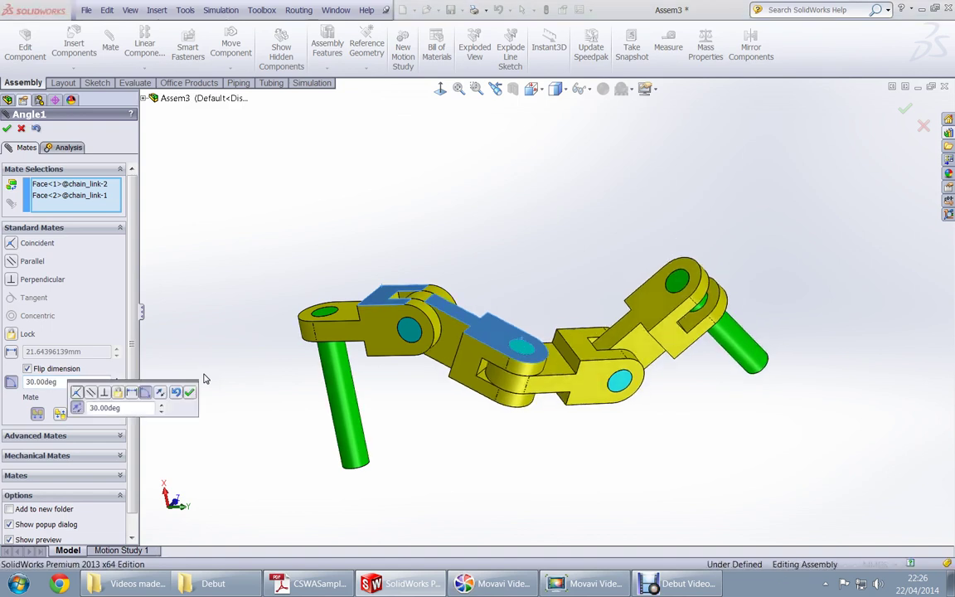
{"action": "key", "text": "Return"}
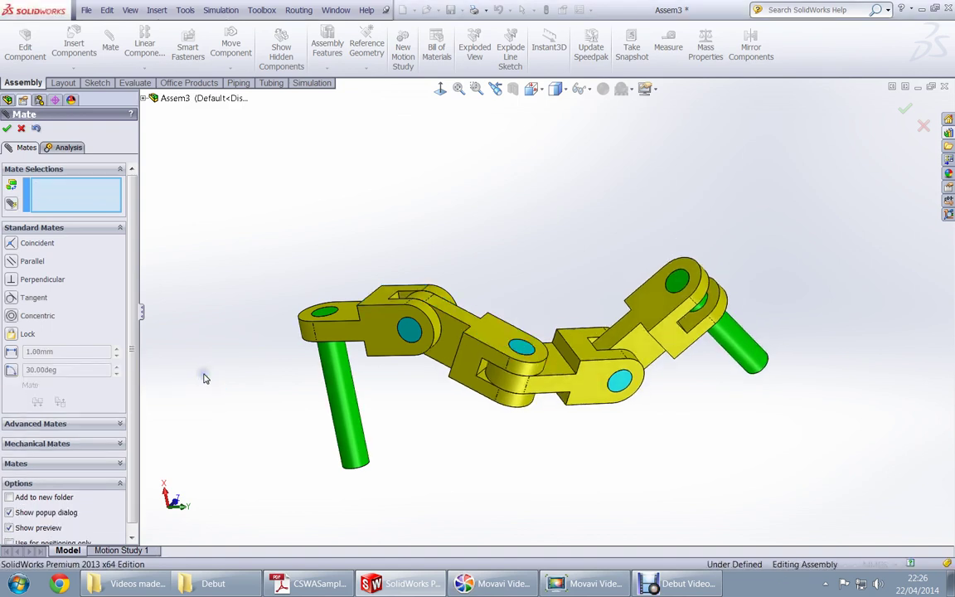
Open the Angle2 mate, currently 125 degrees, from the flyout tree's Mates folder.
{"action": "left_click", "coordinate": [142, 98]}
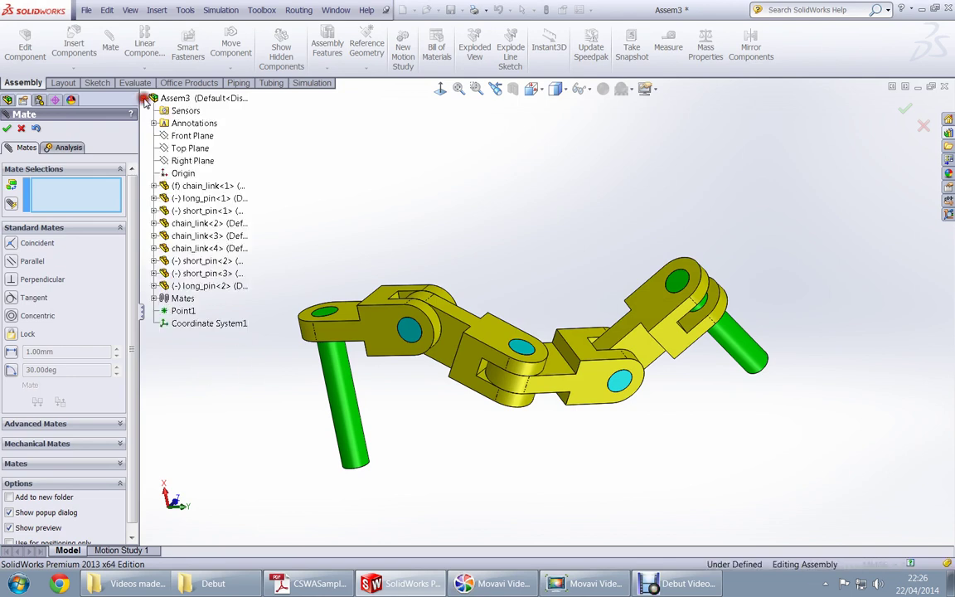
{"action": "left_click", "coordinate": [154, 299]}
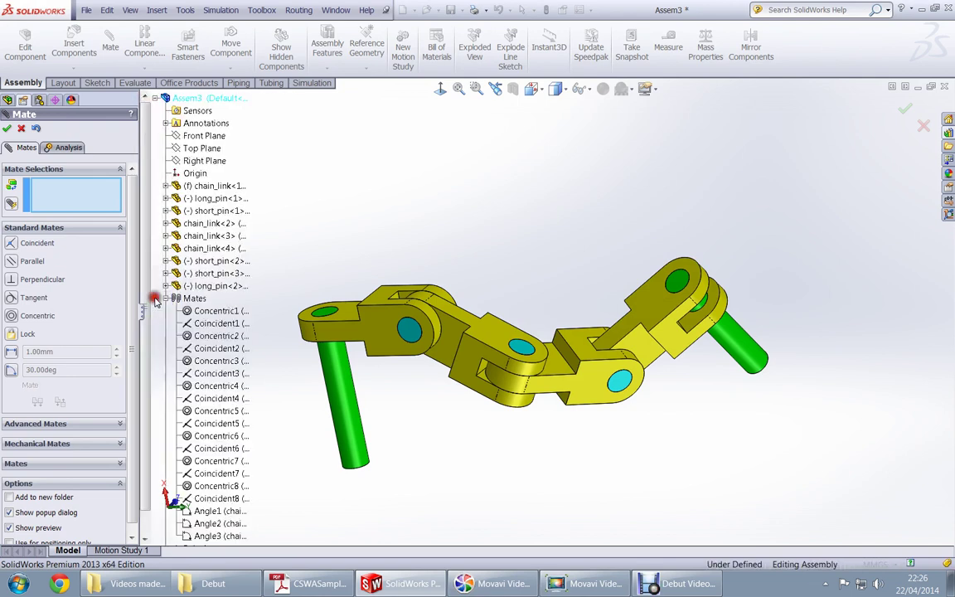
{"action": "left_click", "coordinate": [231, 525]}
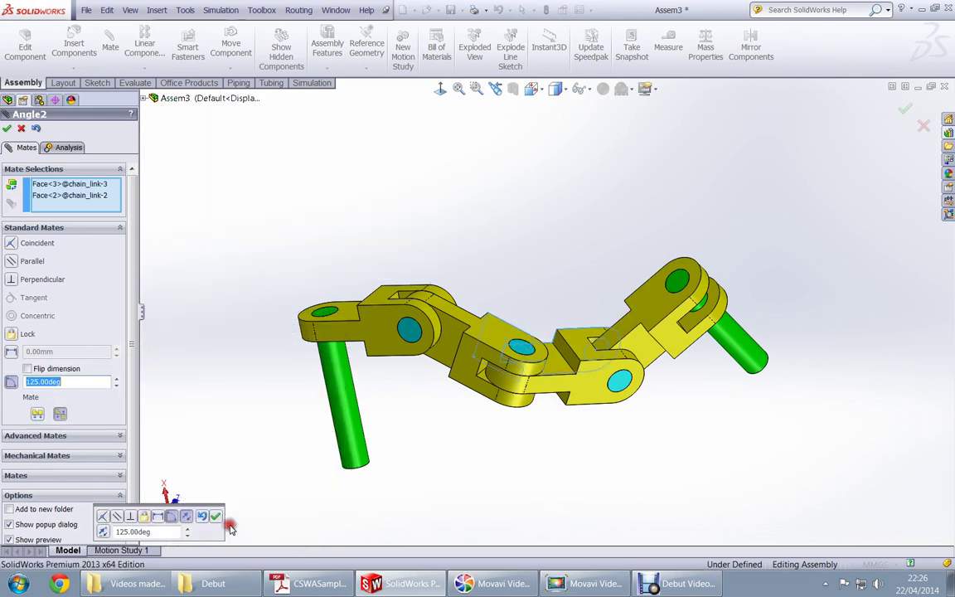
Scroll the exam PDF to confirm the second angle value.
{"action": "key", "text": "alt+Tab"}
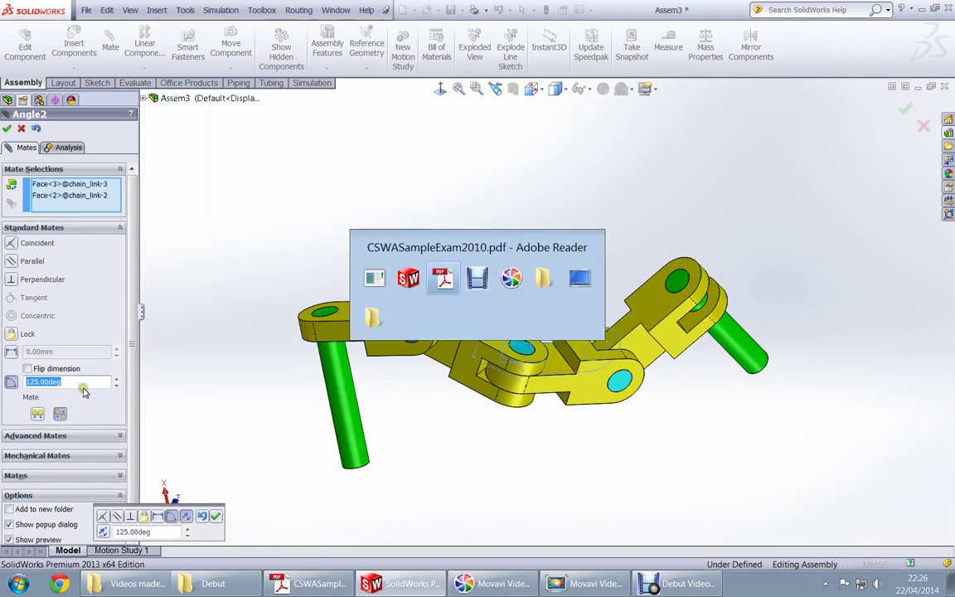
{"action": "scroll", "coordinate": [271, 440], "scroll_direction": "down", "scroll_amount": 10}
{"action": "scroll", "coordinate": [274, 390], "scroll_direction": "down", "scroll_amount": 5}
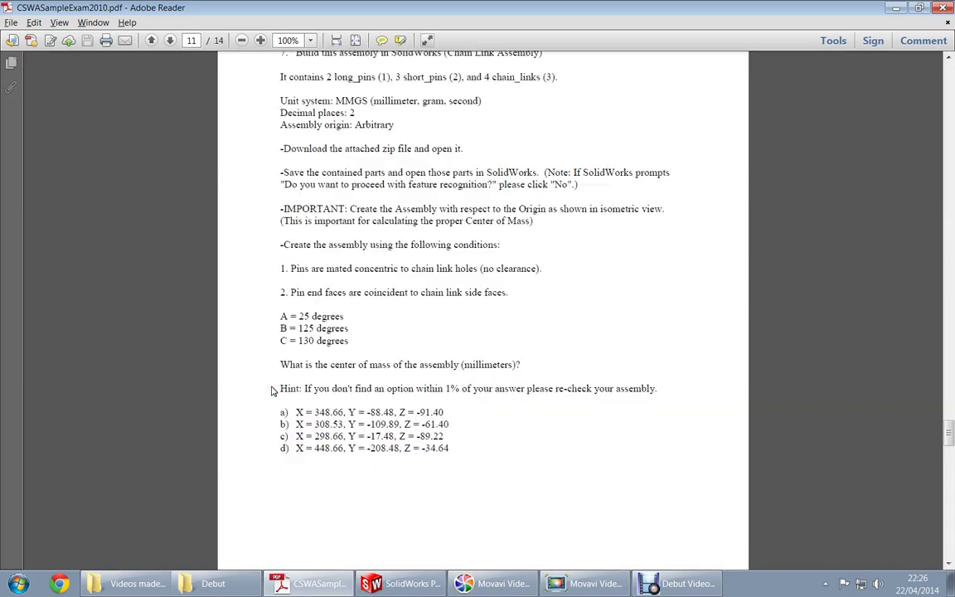
{"action": "scroll", "coordinate": [273, 391], "scroll_direction": "down", "scroll_amount": 4}
{"action": "scroll", "coordinate": [274, 391], "scroll_direction": "down", "scroll_amount": 5}
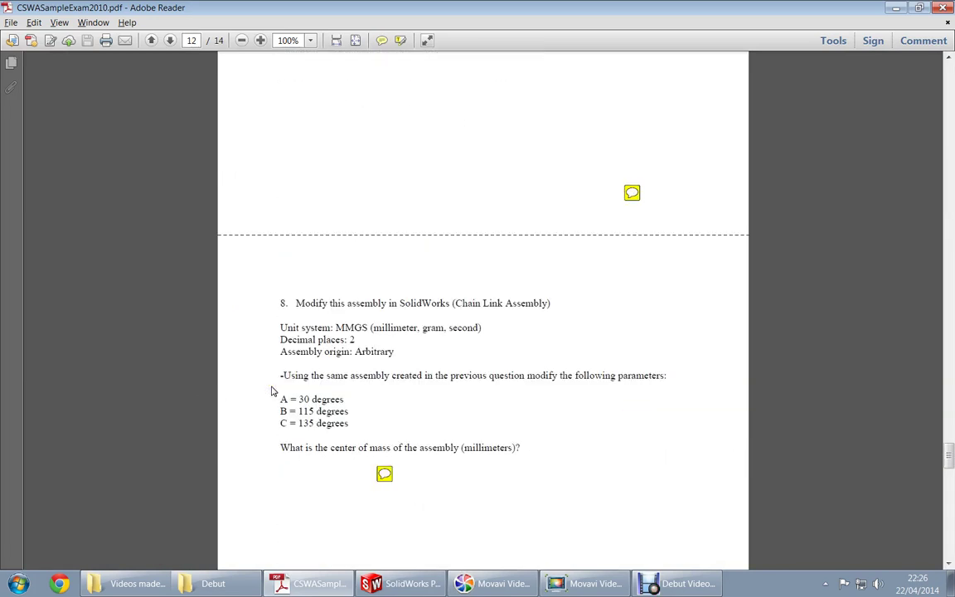
{"action": "scroll", "coordinate": [274, 391], "scroll_direction": "down", "scroll_amount": 3}
{"action": "scroll", "coordinate": [274, 391], "scroll_direction": "down", "scroll_amount": 3}
Change Angle2 from 125 to 115 degrees and accept the mate.
{"action": "key", "text": "alt+Tab"}
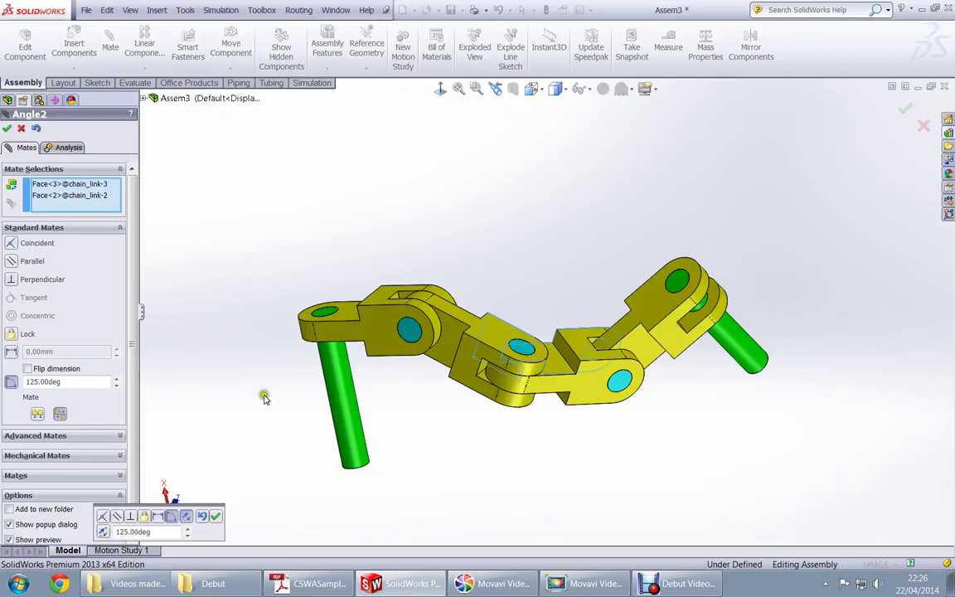
{"action": "double_click", "coordinate": [82, 382]}
{"action": "type", "text": "115"}
{"action": "key", "text": "Return"}
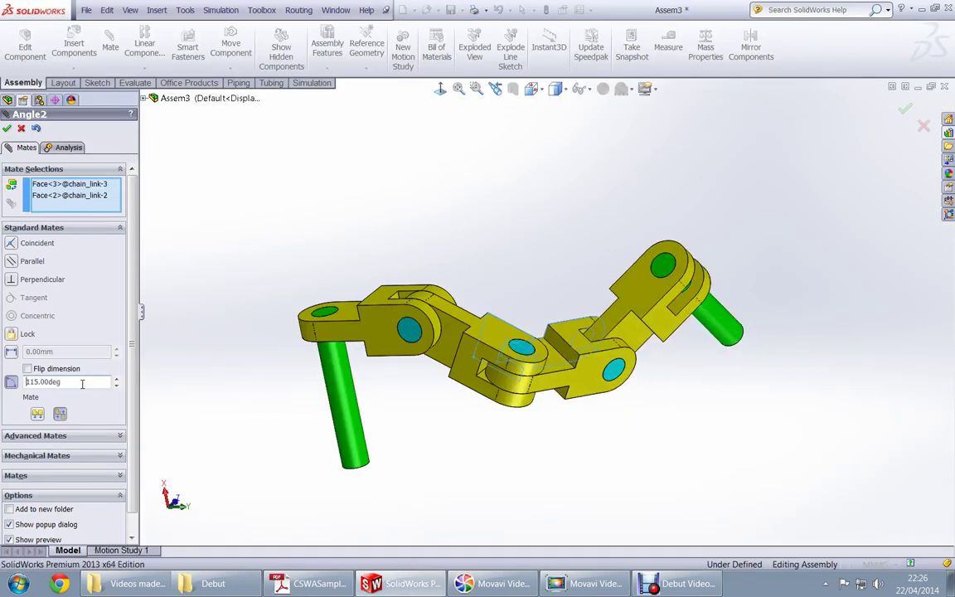
{"action": "left_click", "coordinate": [7, 130]}
Change the Angle3 mate from 130 to 135 degrees and close the Mate panel.
{"action": "left_click", "coordinate": [143, 98]}
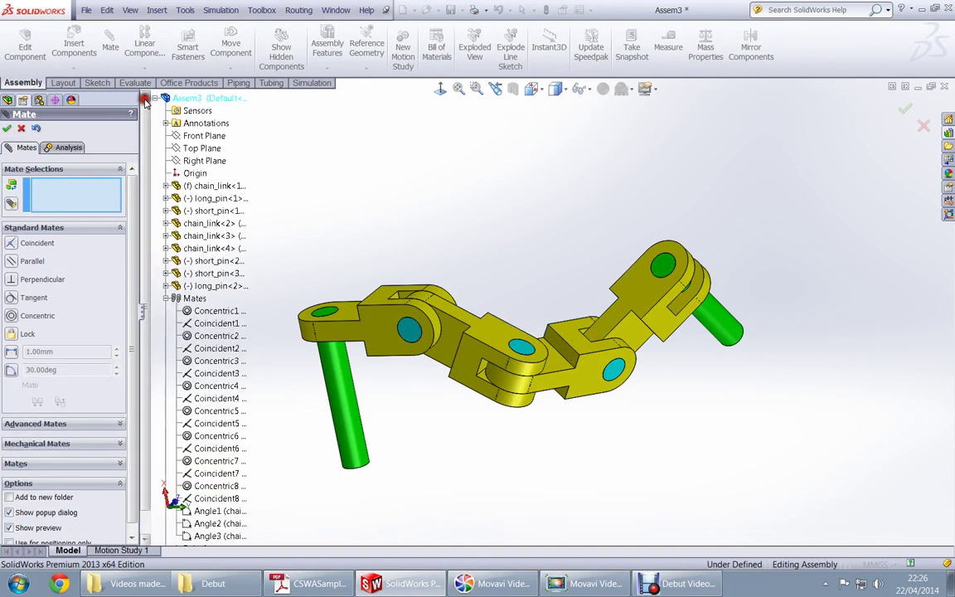
{"action": "left_click", "coordinate": [220, 536]}
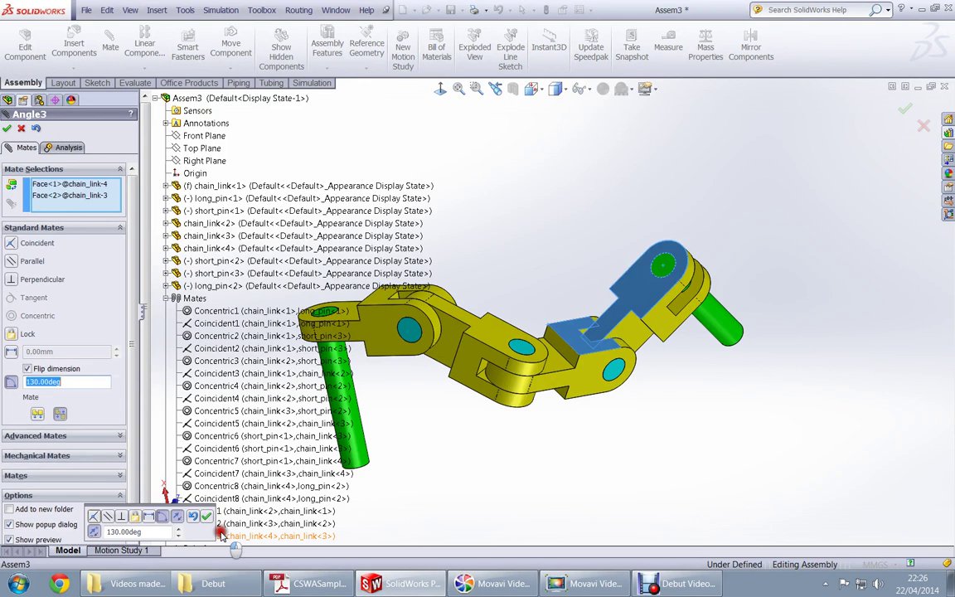
{"action": "key", "text": "alt+Tab"}
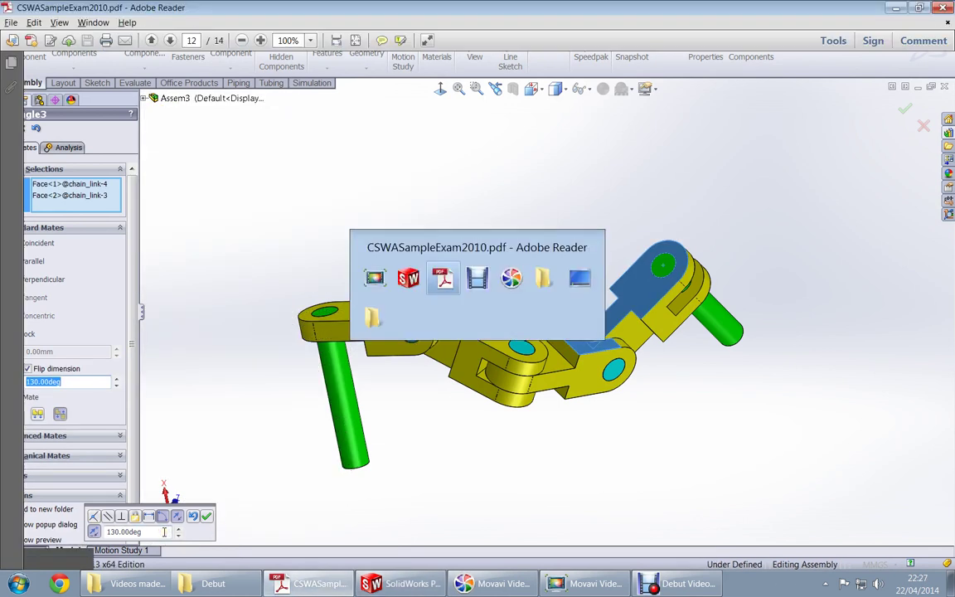
{"action": "key", "text": "alt+Tab"}
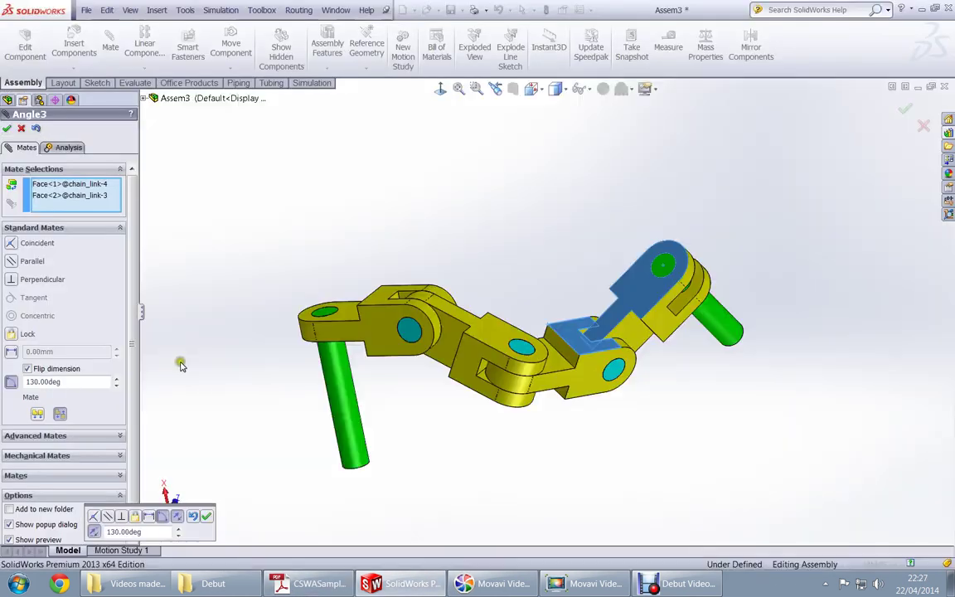
{"action": "double_click", "coordinate": [94, 384]}
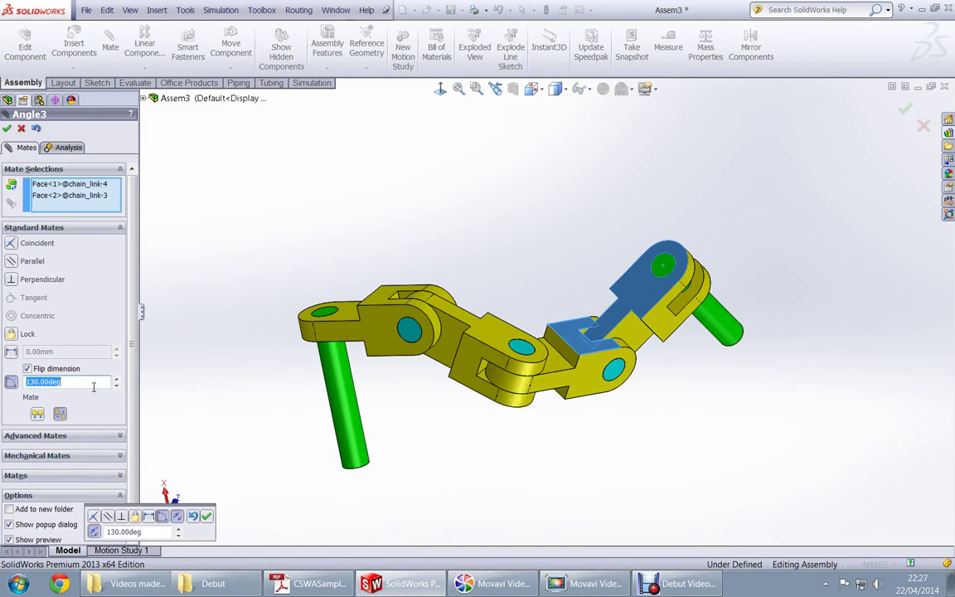
{"action": "type", "text": "135"}
{"action": "key", "text": "Return"}
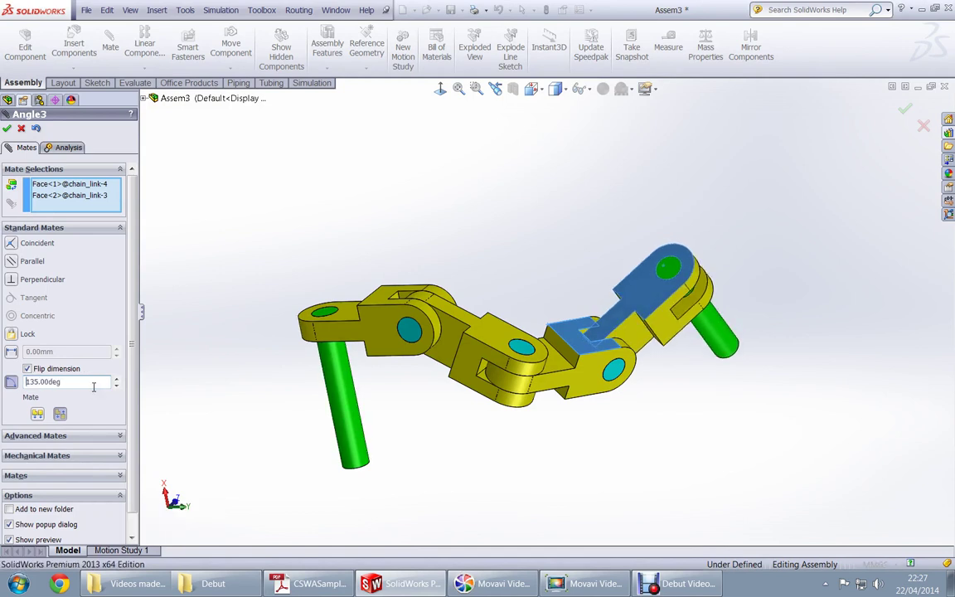
{"action": "left_click", "coordinate": [7, 128]}
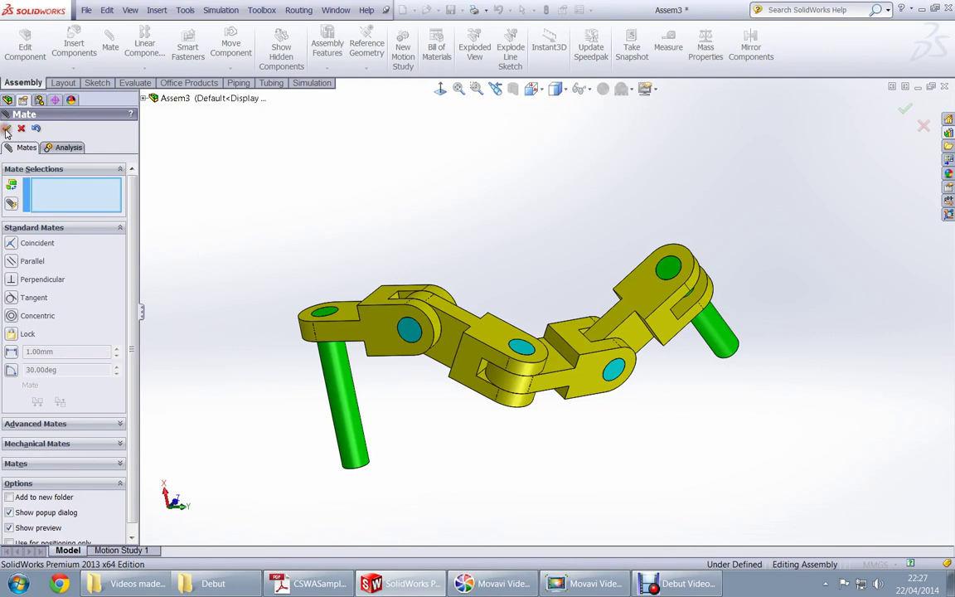
{"action": "left_click", "coordinate": [6, 130]}
Read the center of mass (X 327.67, Y -98.39, Z -102.91) and return to the exam PDF.
{"action": "scroll", "coordinate": [266, 342], "scroll_direction": "up", "scroll_amount": 2}
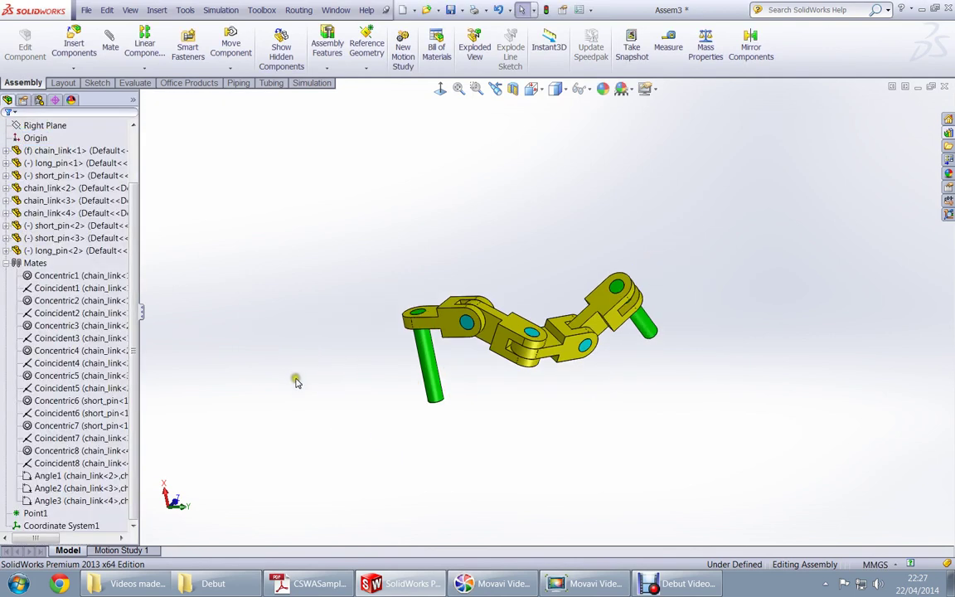
{"action": "left_click", "coordinate": [706, 48]}
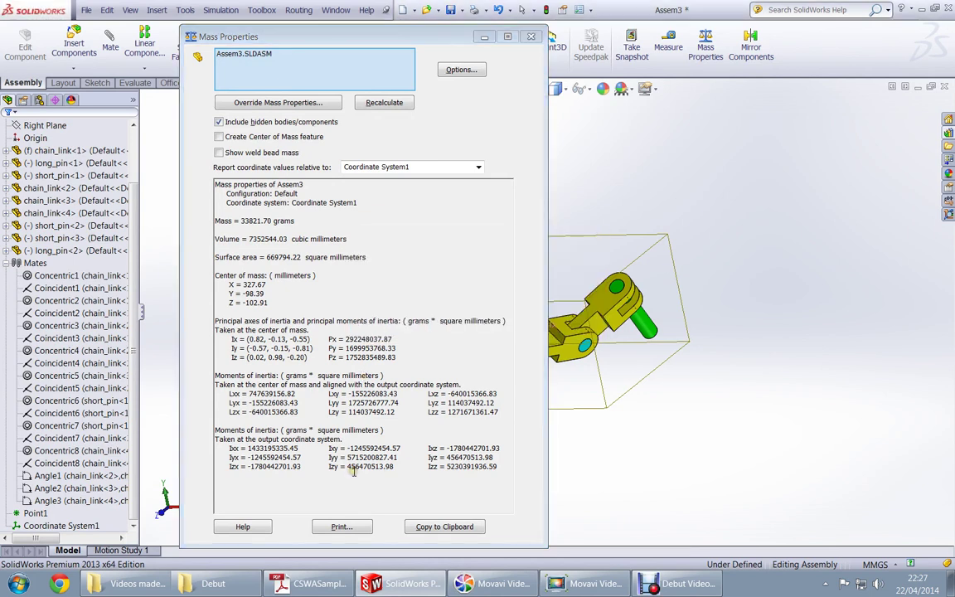
{"action": "left_click", "coordinate": [312, 586]}
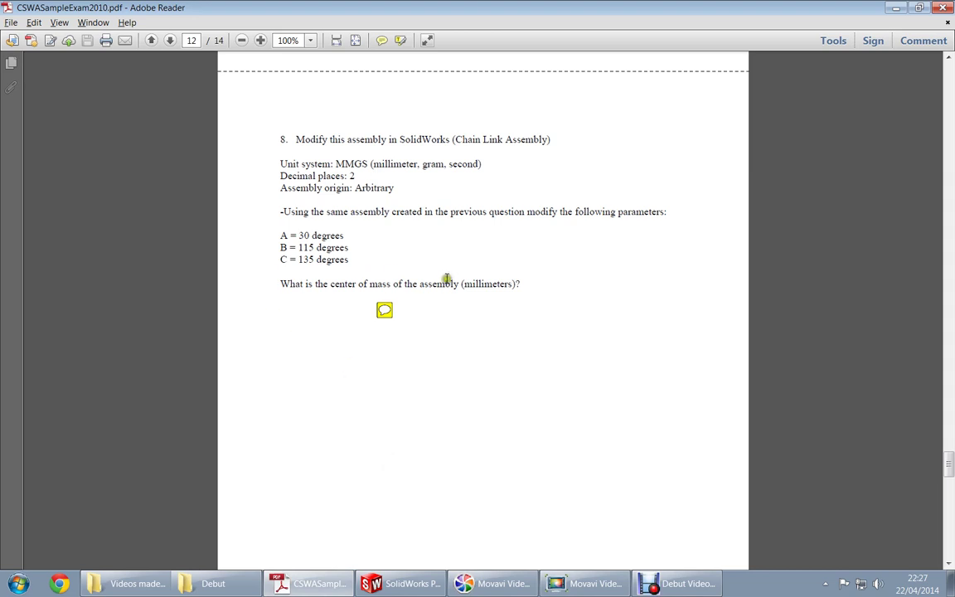
{"action": "mouse_move", "coordinate": [384, 310]}
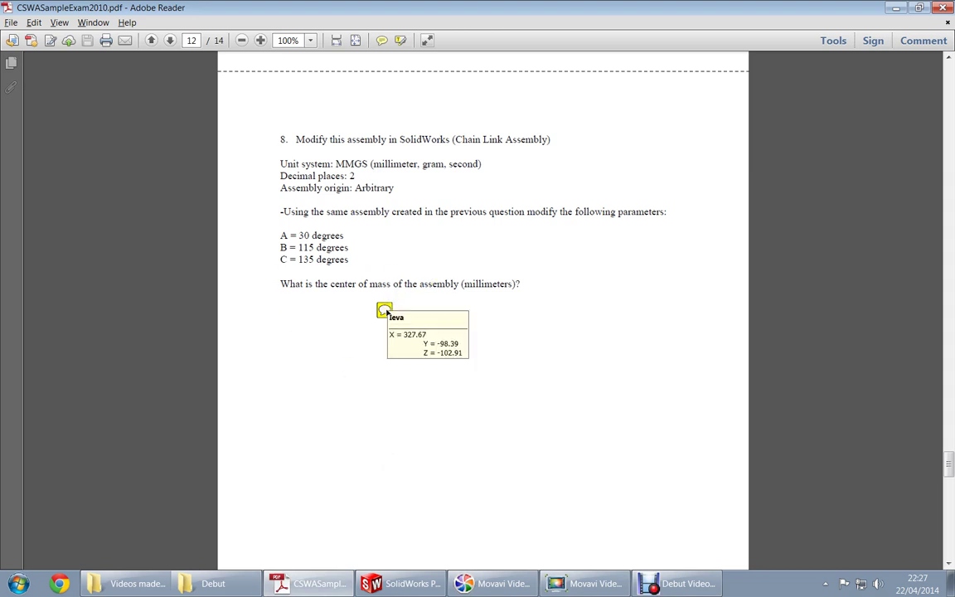
{"action": "key", "text": "alt+Tab"}
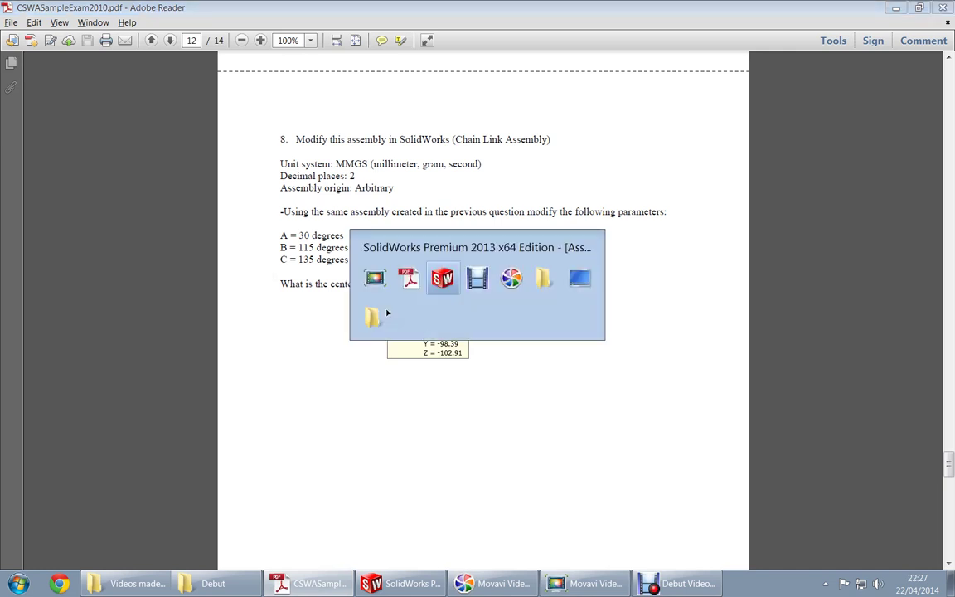
{"action": "key", "text": "alt+Tab"}
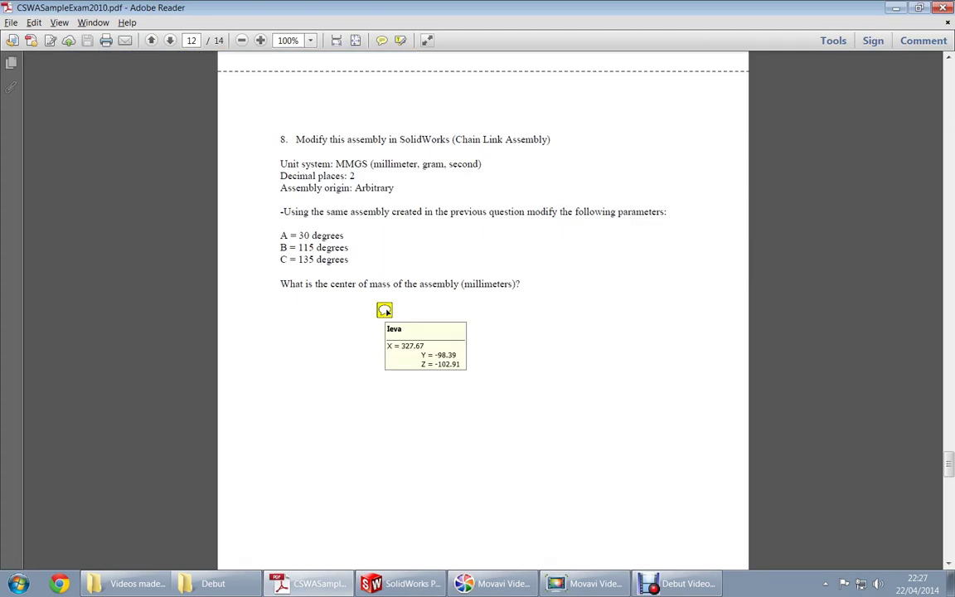
{"action": "key", "text": "alt+Tab"}
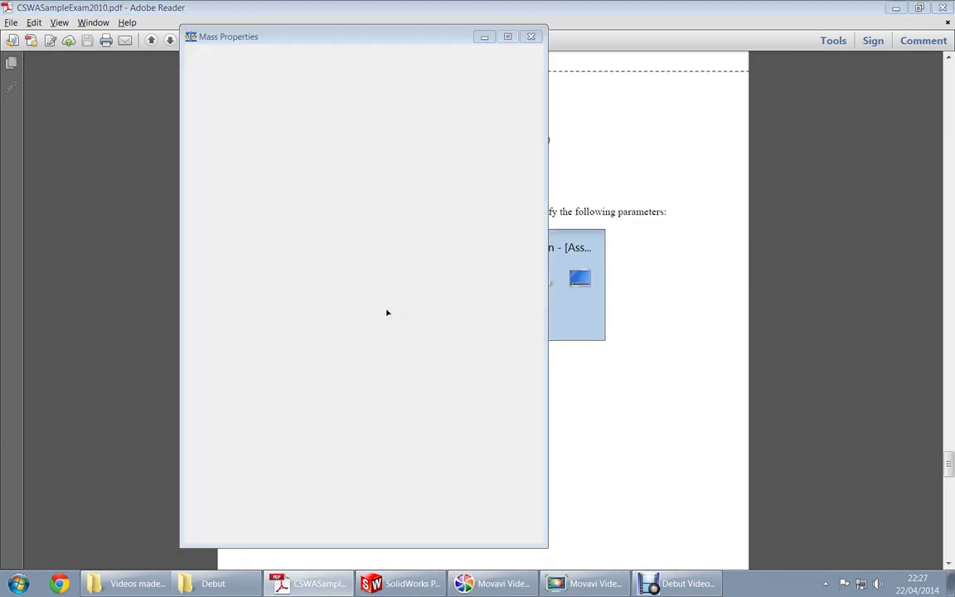
{"action": "key", "text": "alt+Tab"}
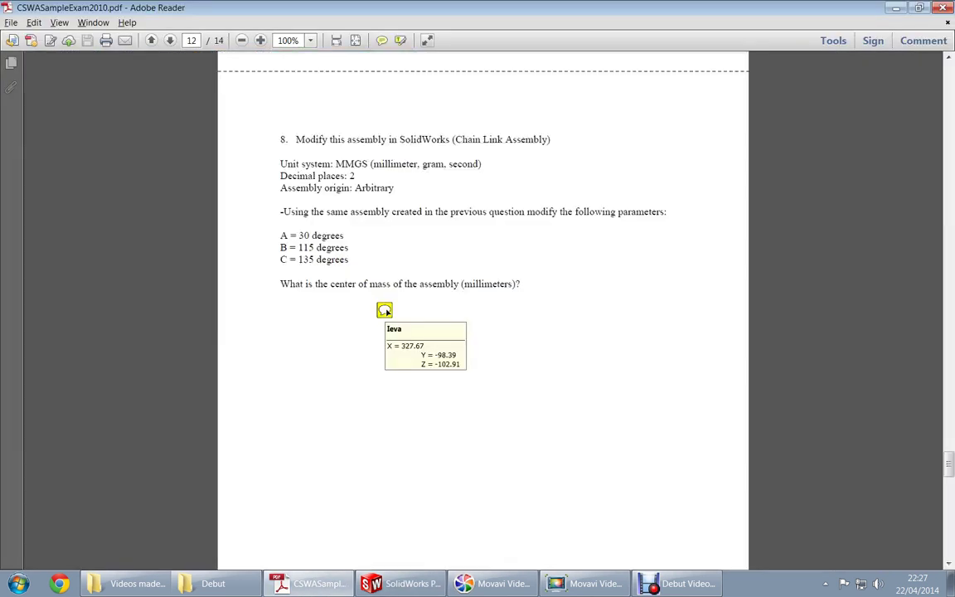
{"action": "key", "text": "alt+Tab"}
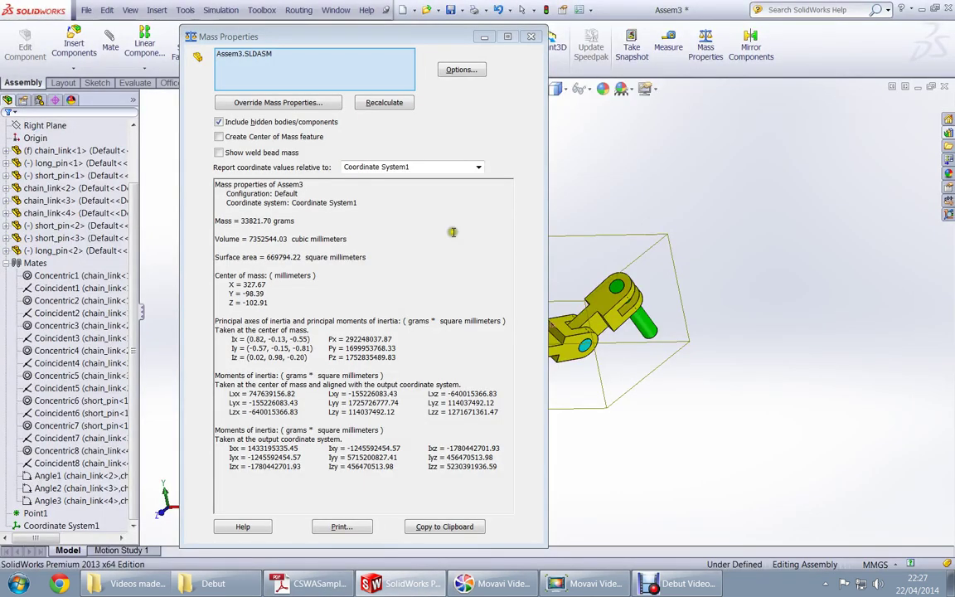
{"action": "key", "text": "alt+Tab"}
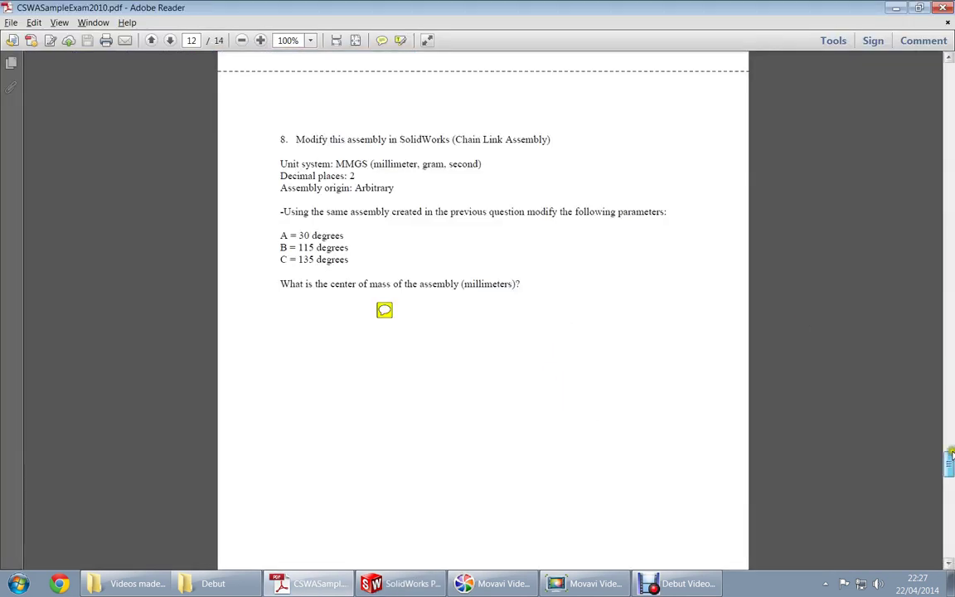
Scroll the PDF to the top, then down to page 3's Drafting Competencies question 1.
{"action": "left_click_drag", "start_coordinate": [949, 463], "coordinate": [949, 135]}
{"action": "scroll", "coordinate": [854, 91], "scroll_direction": "up", "scroll_amount": 10}
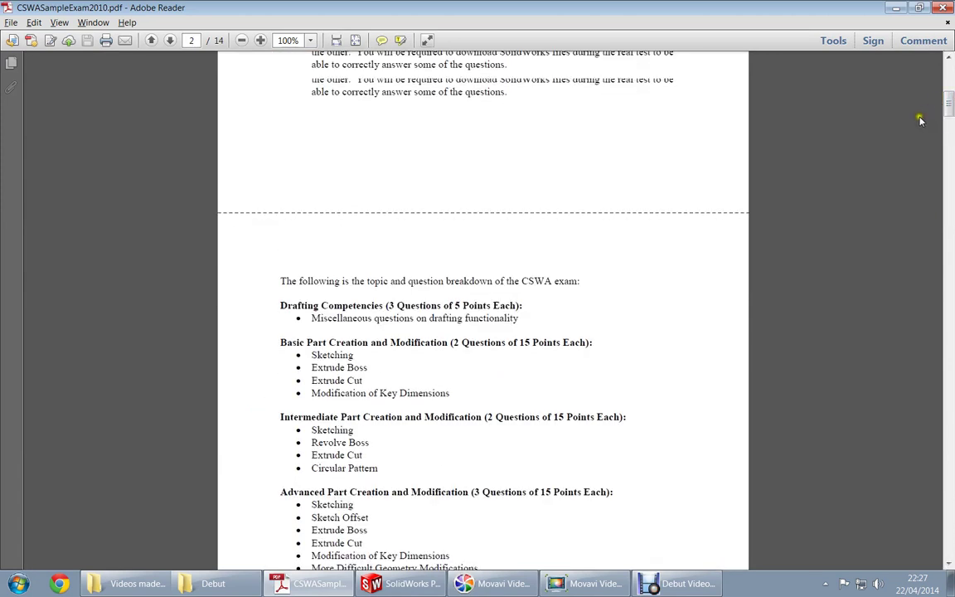
{"action": "scroll", "coordinate": [821, 166], "scroll_direction": "up", "scroll_amount": 5}
{"action": "scroll", "coordinate": [912, 219], "scroll_direction": "up", "scroll_amount": 10}
{"action": "scroll", "coordinate": [932, 226], "scroll_direction": "up", "scroll_amount": 1}
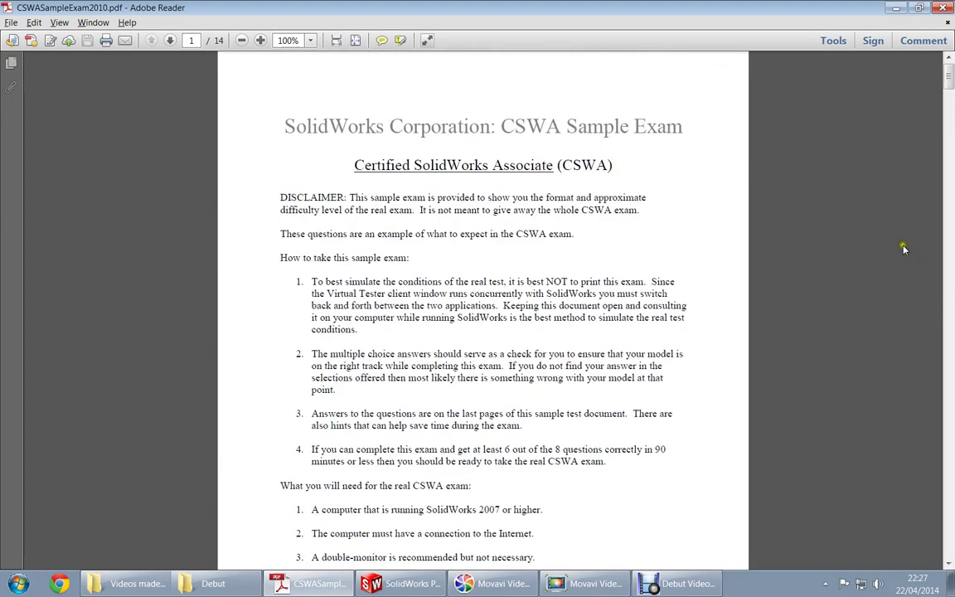
{"action": "scroll", "coordinate": [904, 248], "scroll_direction": "down", "scroll_amount": 5}
{"action": "scroll", "coordinate": [862, 237], "scroll_direction": "down", "scroll_amount": 5}
{"action": "scroll", "coordinate": [862, 237], "scroll_direction": "down", "scroll_amount": 5}
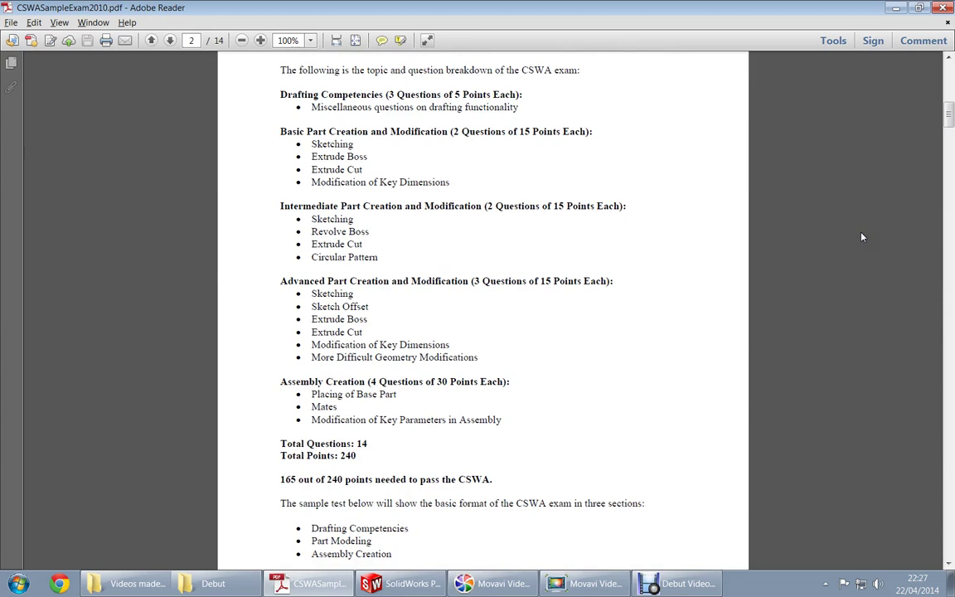
{"action": "scroll", "coordinate": [862, 238], "scroll_direction": "down", "scroll_amount": 5}
{"action": "scroll", "coordinate": [862, 237], "scroll_direction": "down", "scroll_amount": 5}
{"action": "scroll", "coordinate": [862, 237], "scroll_direction": "down", "scroll_amount": 9}
{"action": "scroll", "coordinate": [862, 237], "scroll_direction": "up", "scroll_amount": 3}
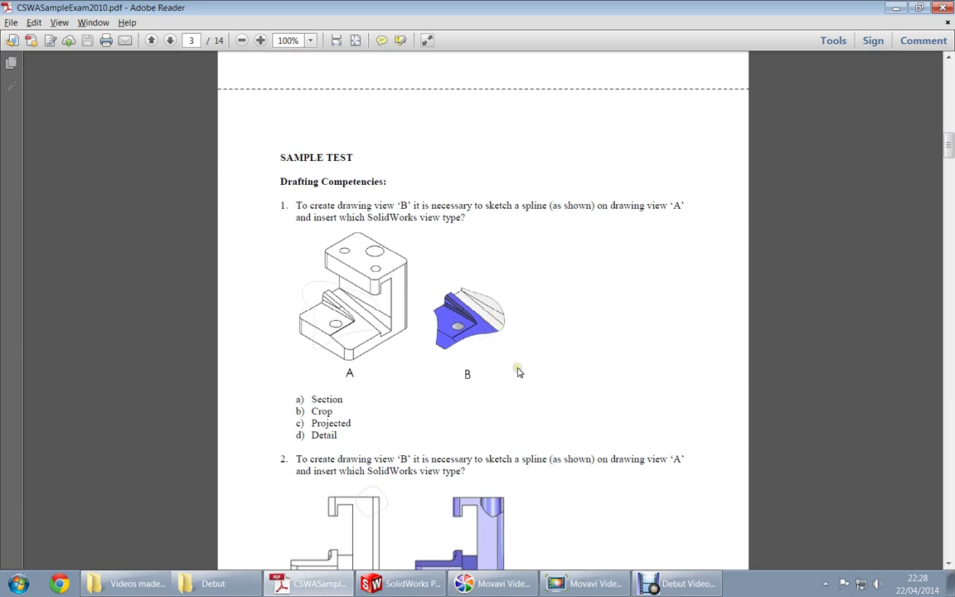
Read drafting questions 1–2, then drag the scrollbar down to the page 13 answer key.
{"action": "scroll", "coordinate": [517, 372], "scroll_direction": "down", "scroll_amount": 4}
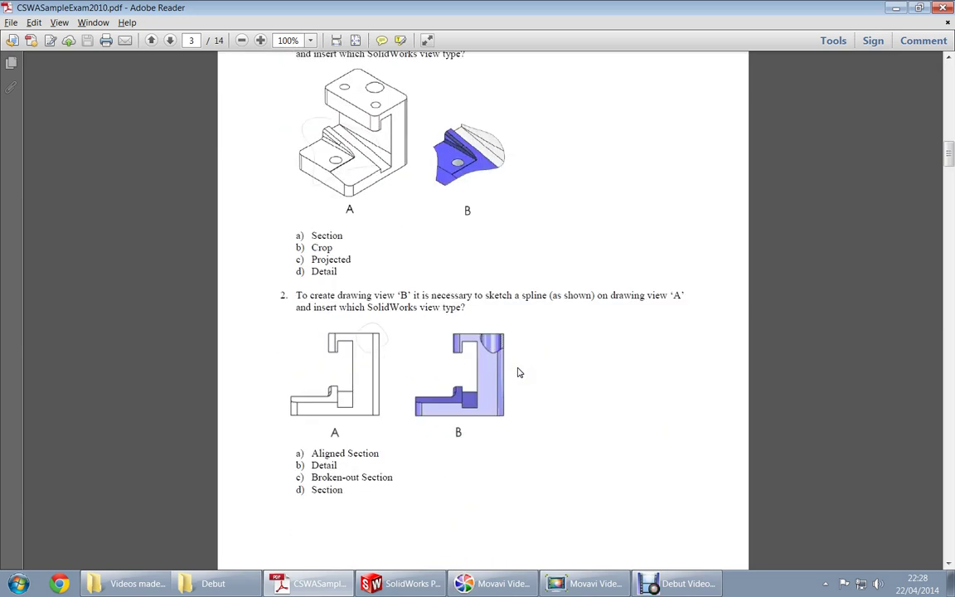
{"action": "scroll", "coordinate": [517, 372], "scroll_direction": "down", "scroll_amount": 2}
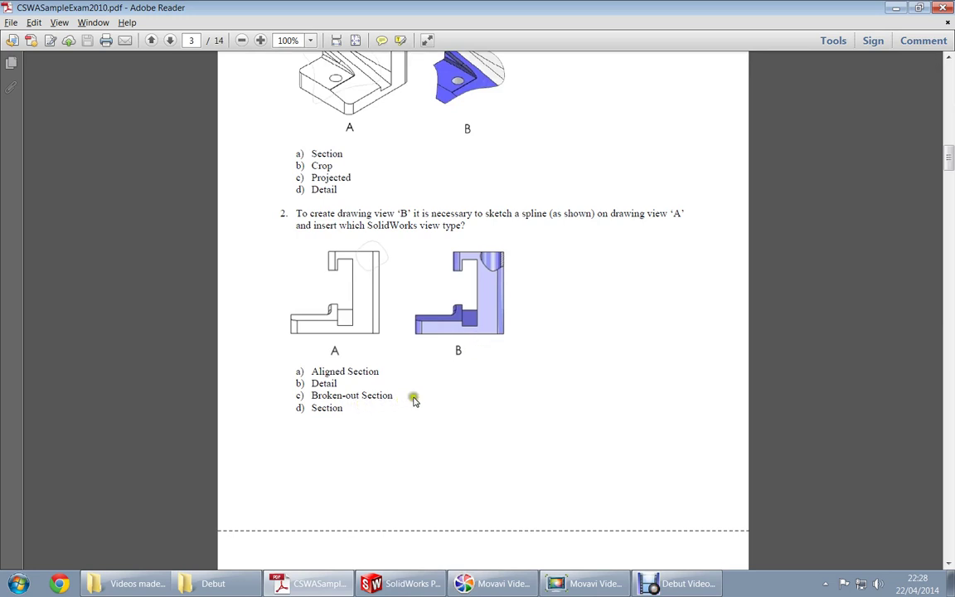
{"action": "scroll", "coordinate": [471, 388], "scroll_direction": "down", "scroll_amount": 3}
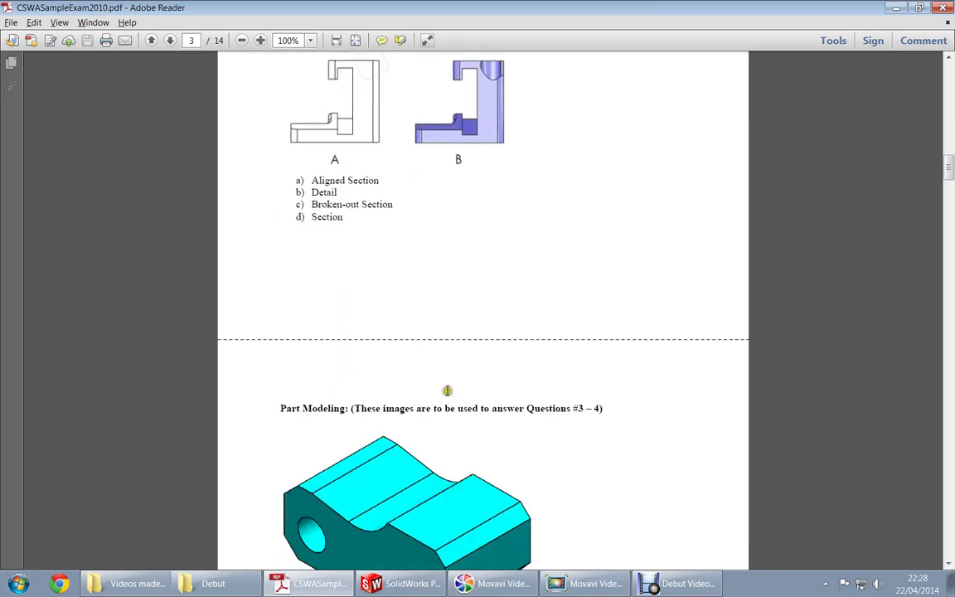
{"action": "scroll", "coordinate": [452, 390], "scroll_direction": "down", "scroll_amount": 3}
{"action": "scroll", "coordinate": [450, 390], "scroll_direction": "up", "scroll_amount": 3}
{"action": "scroll", "coordinate": [451, 390], "scroll_direction": "up", "scroll_amount": 3}
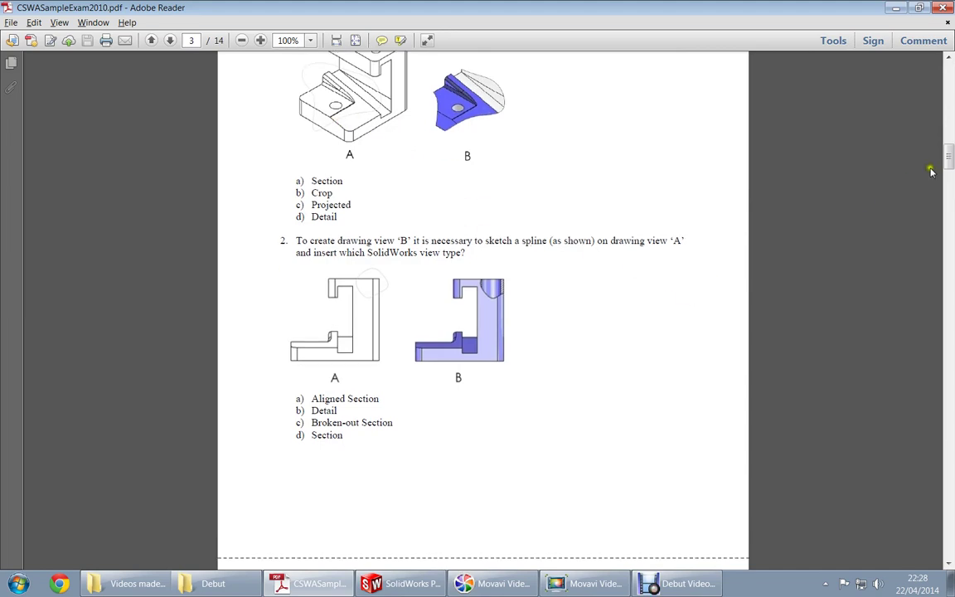
{"action": "mouse_move", "coordinate": [948, 156]}
{"action": "left_mouse_down"}
{"action": "mouse_move", "coordinate": [946, 417]}
{"action": "mouse_move", "coordinate": [929, 525]}
{"action": "mouse_move", "coordinate": [868, 447]}
{"action": "left_mouse_up"}
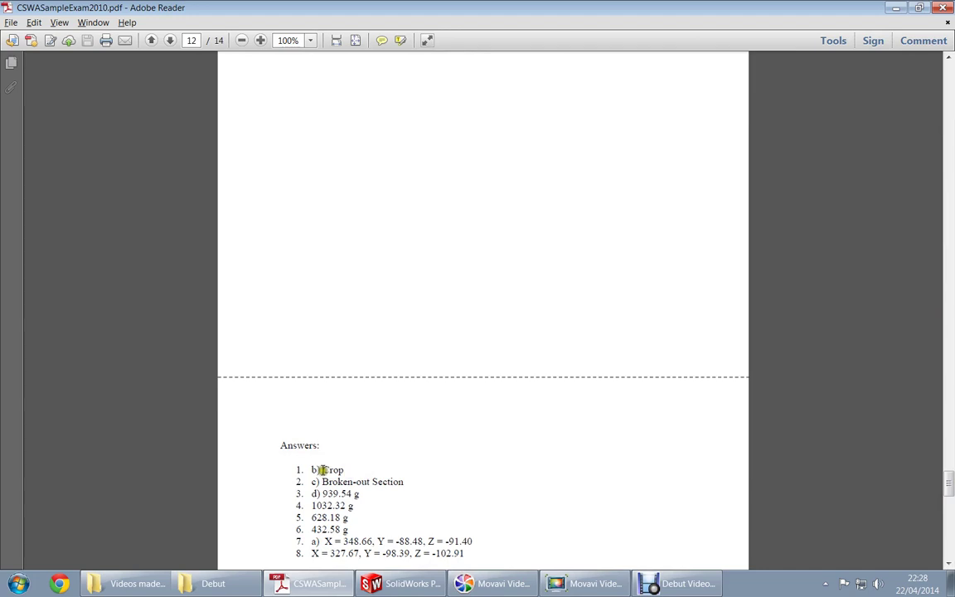
Drag the PDF back to the top and scroll down to drafting questions 1–2 on page 3.
{"action": "mouse_move", "coordinate": [940, 478]}
{"action": "left_mouse_down"}
{"action": "mouse_move", "coordinate": [932, 203]}
{"action": "mouse_move", "coordinate": [854, 76]}
{"action": "left_mouse_up"}
{"action": "scroll", "coordinate": [695, 321], "scroll_direction": "down", "scroll_amount": 5}
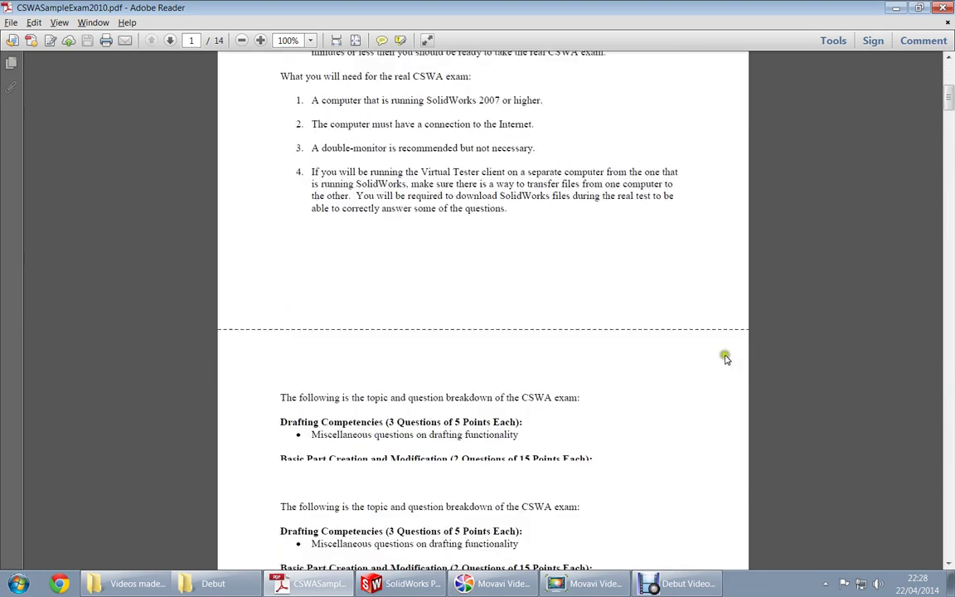
{"action": "scroll", "coordinate": [725, 358], "scroll_direction": "down", "scroll_amount": 4}
{"action": "scroll", "coordinate": [725, 359], "scroll_direction": "down", "scroll_amount": 4}
{"action": "scroll", "coordinate": [718, 328], "scroll_direction": "down", "scroll_amount": 5}
{"action": "scroll", "coordinate": [718, 328], "scroll_direction": "down", "scroll_amount": 3}
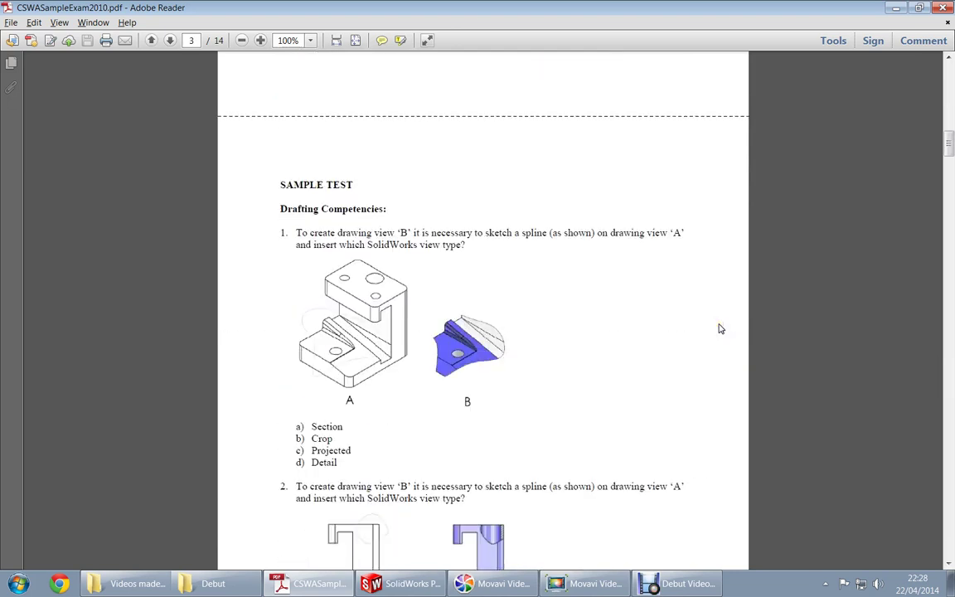
{"action": "scroll", "coordinate": [661, 311], "scroll_direction": "down", "scroll_amount": 3}
{"action": "scroll", "coordinate": [520, 287], "scroll_direction": "down", "scroll_amount": 3}
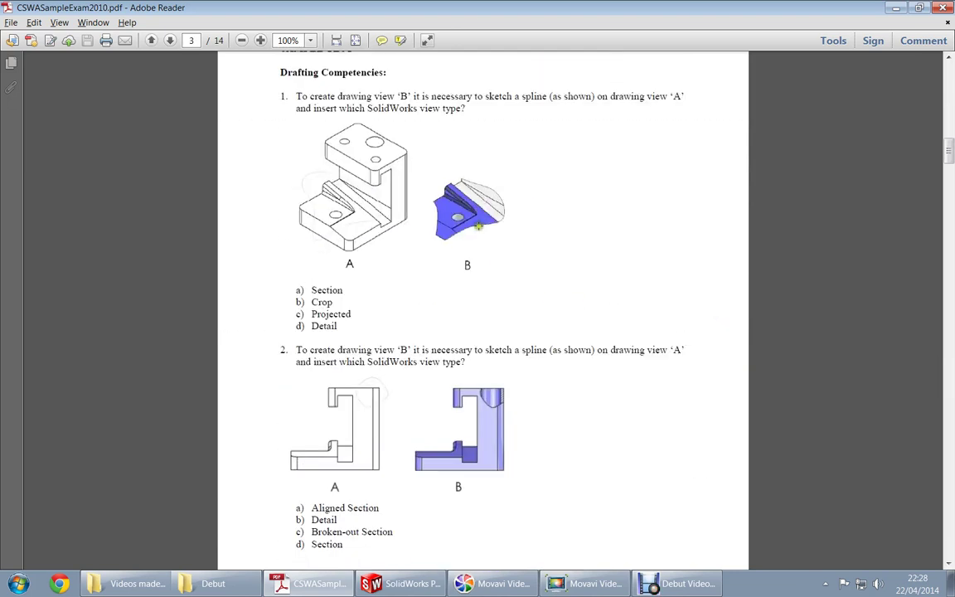